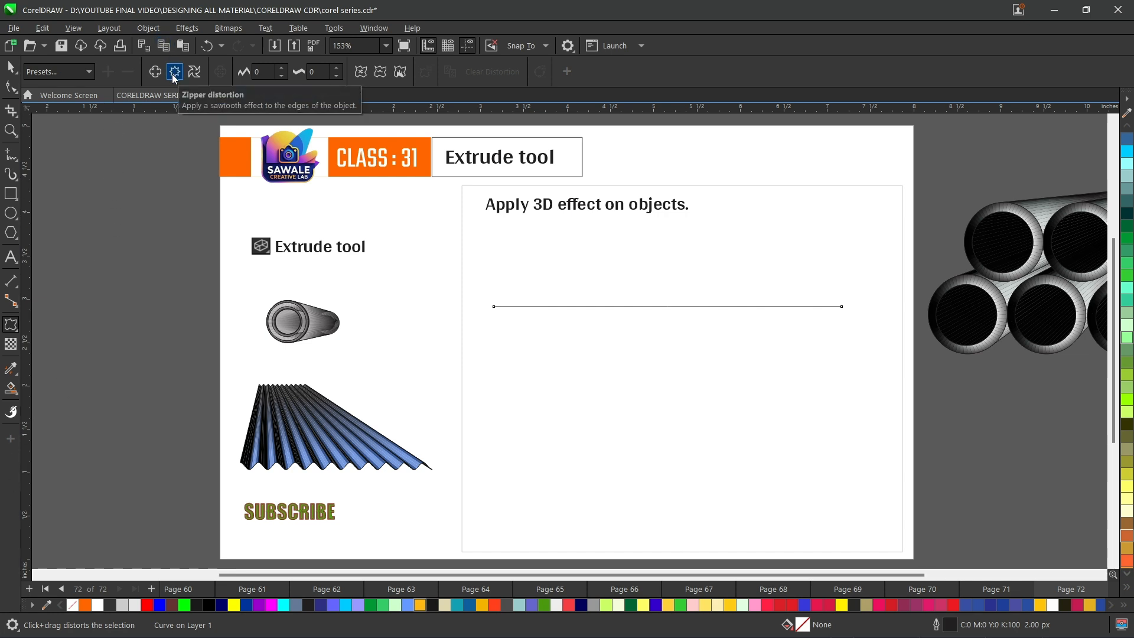
# Apply a smooth zipper distortion to the horizontal line with amplitude 15 and frequency 20.
pyautogui.click(264, 72)
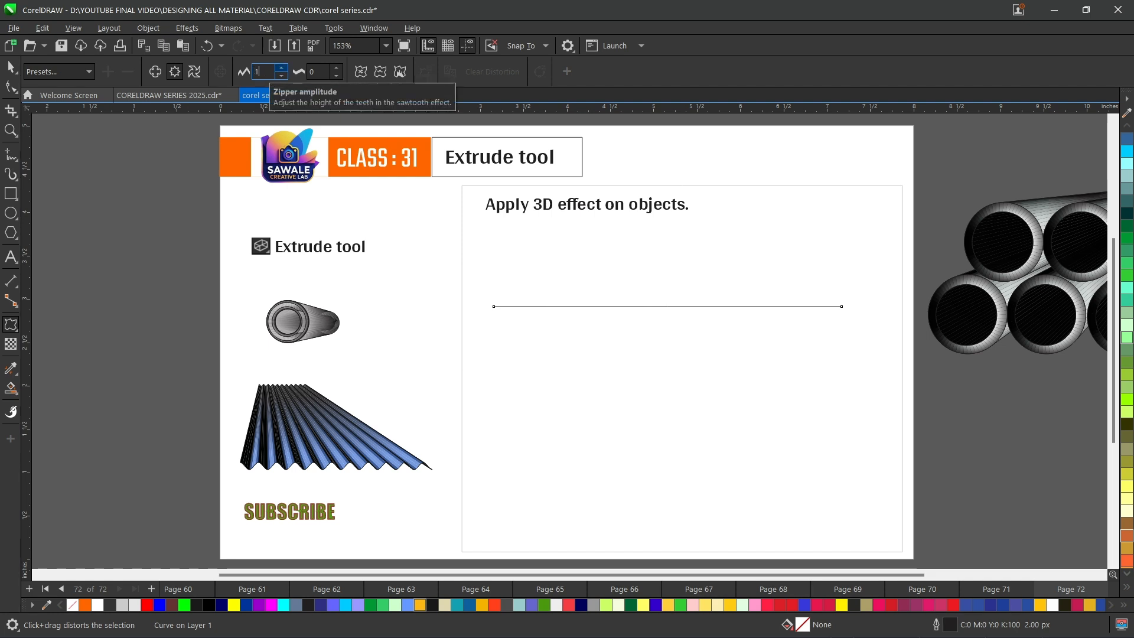
pyautogui.write('15')
pyautogui.press('Return')
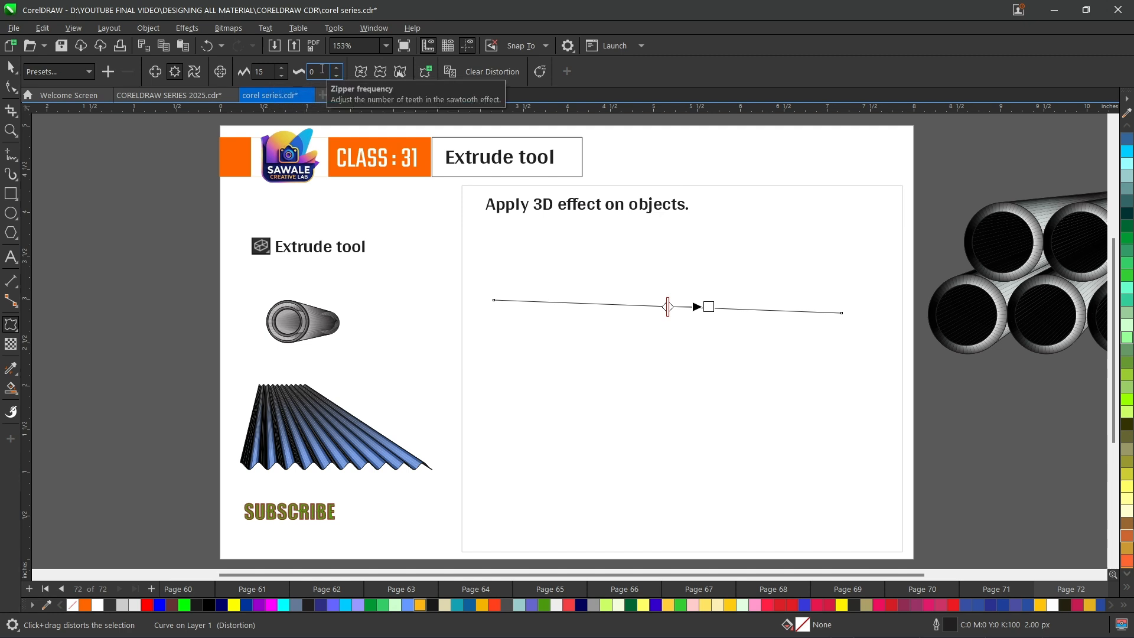
pyautogui.doubleClick(321, 69)
pyautogui.write('2')
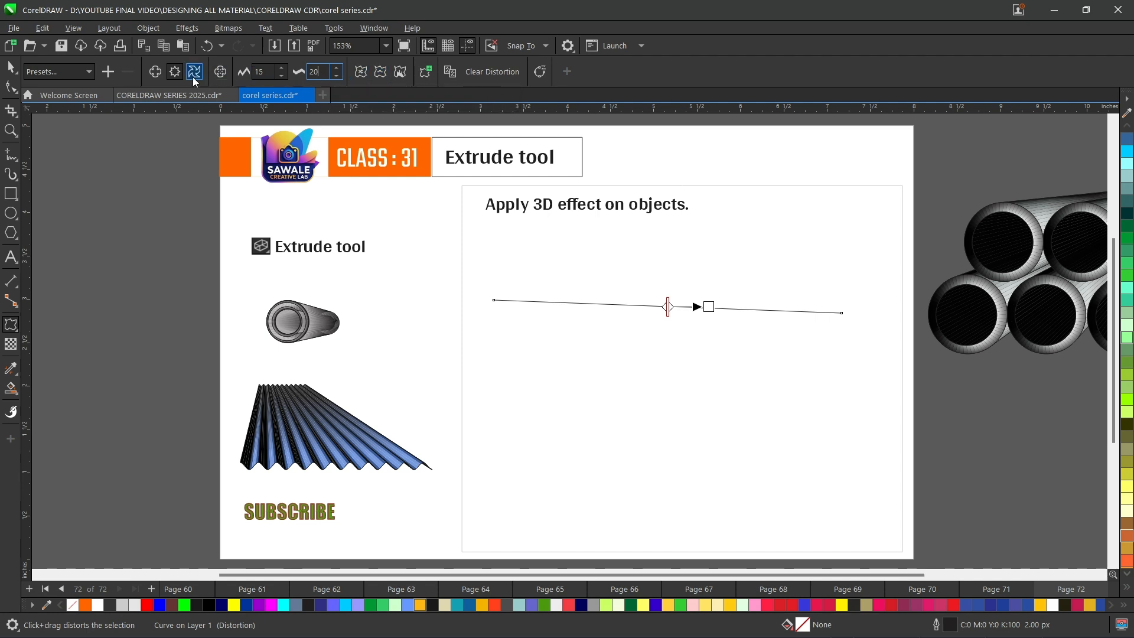
pyautogui.click(173, 78)
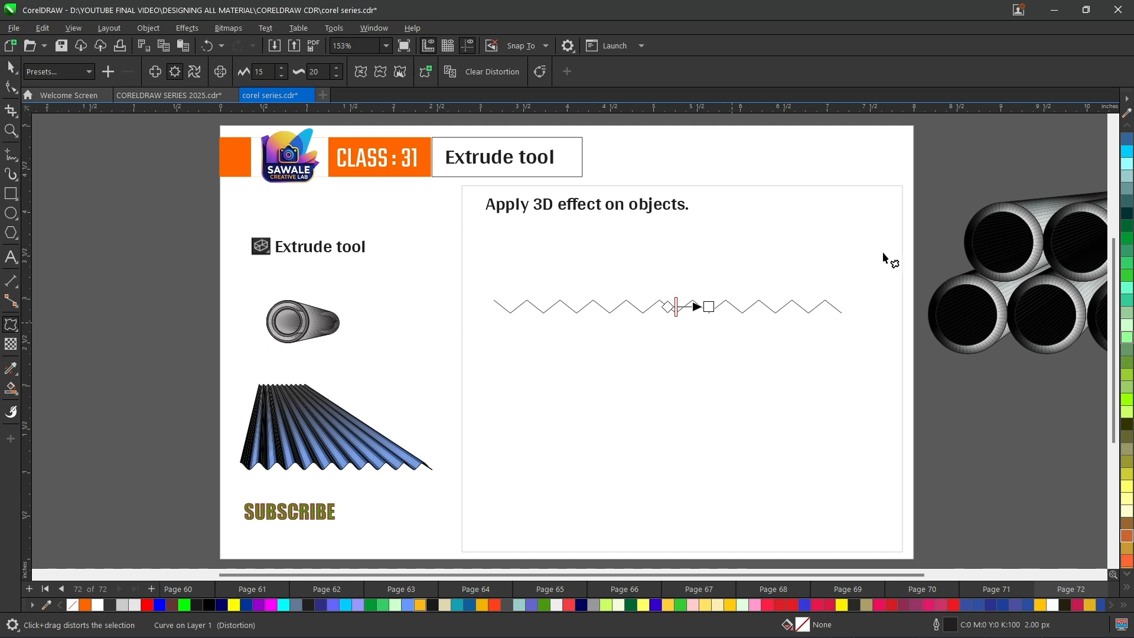
pyautogui.click(384, 75)
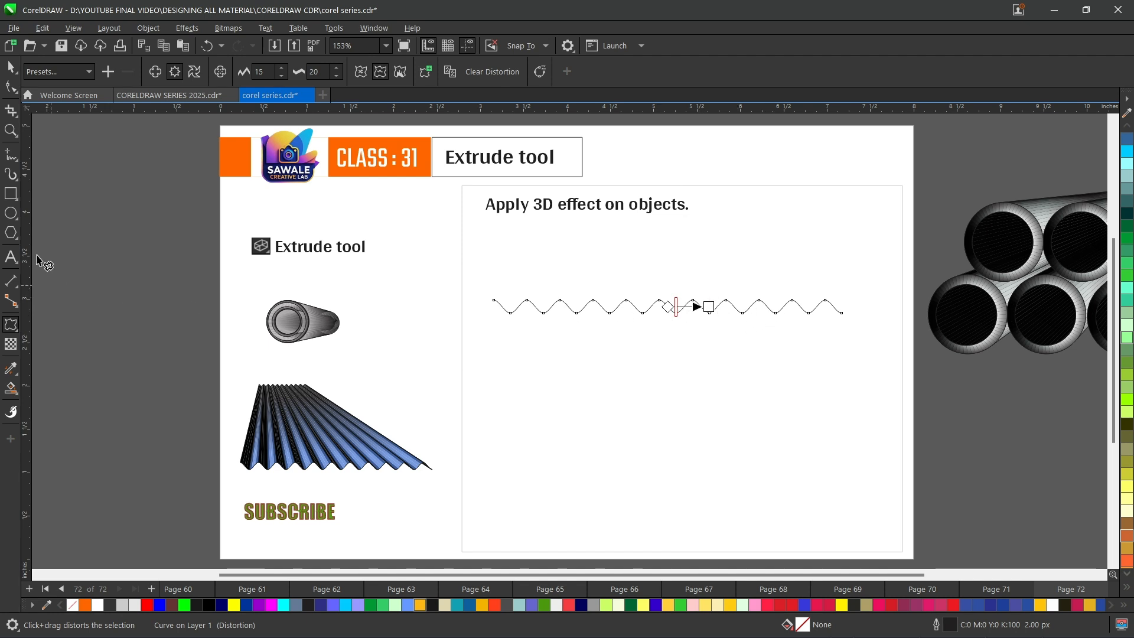
# Move the wavy line straight down into the lower part of the frame, to a Y position of about 1.45 in.
pyautogui.click(11, 67)
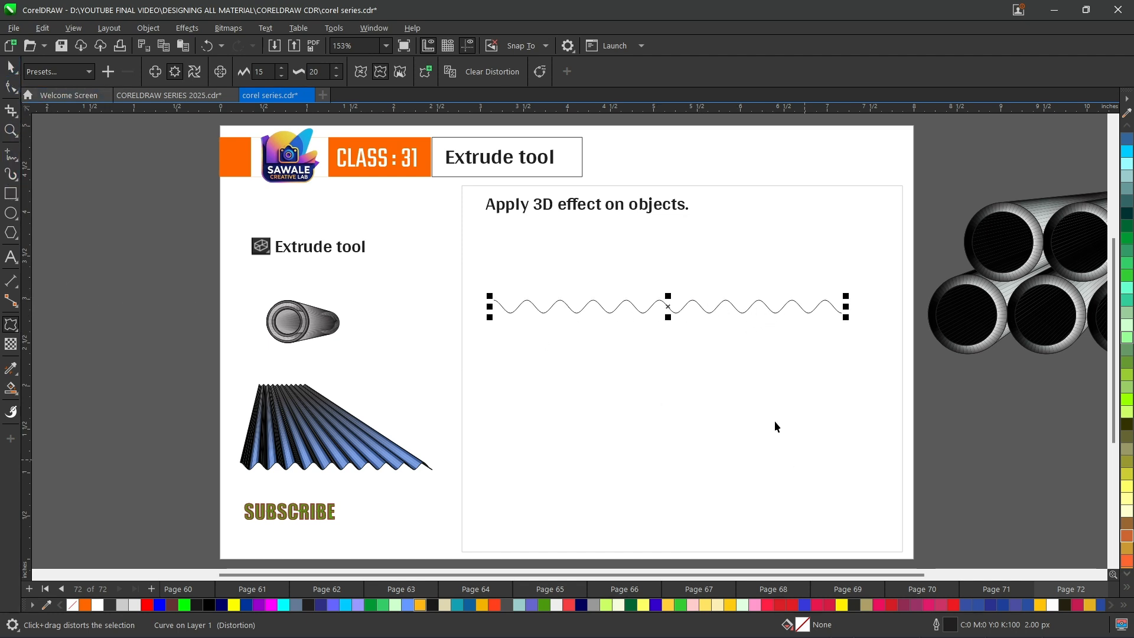
pyautogui.click(671, 325)
pyautogui.moveTo(670, 325); pyautogui.dragTo(673, 451)
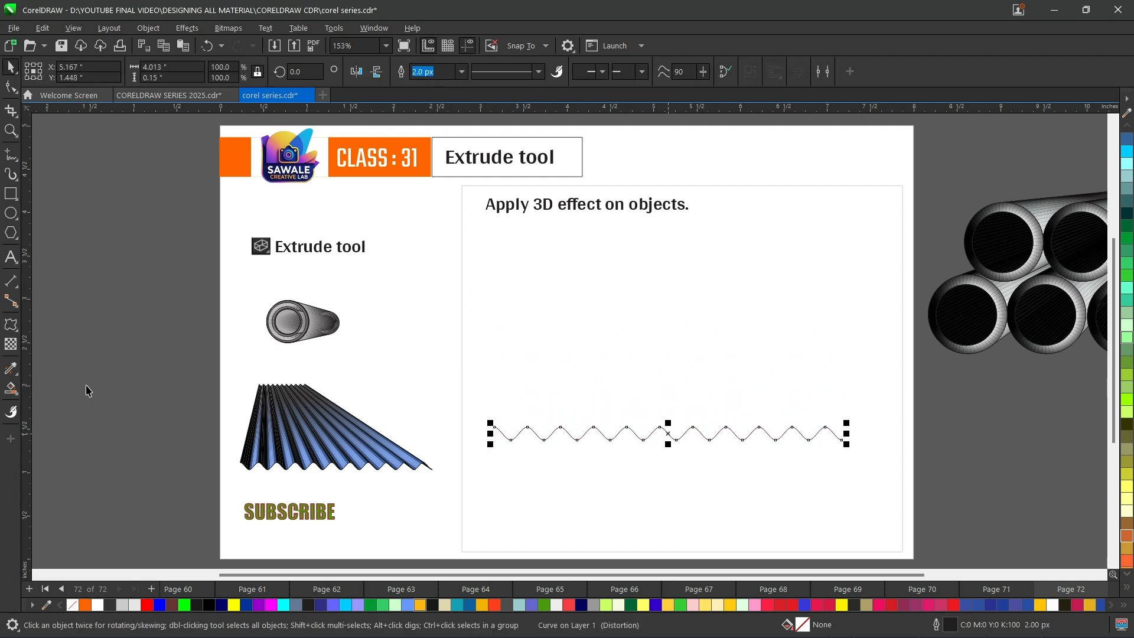
# Extrude the wavy line upward with the vanishing point above it and a depth of about 68.
pyautogui.click(16, 329)
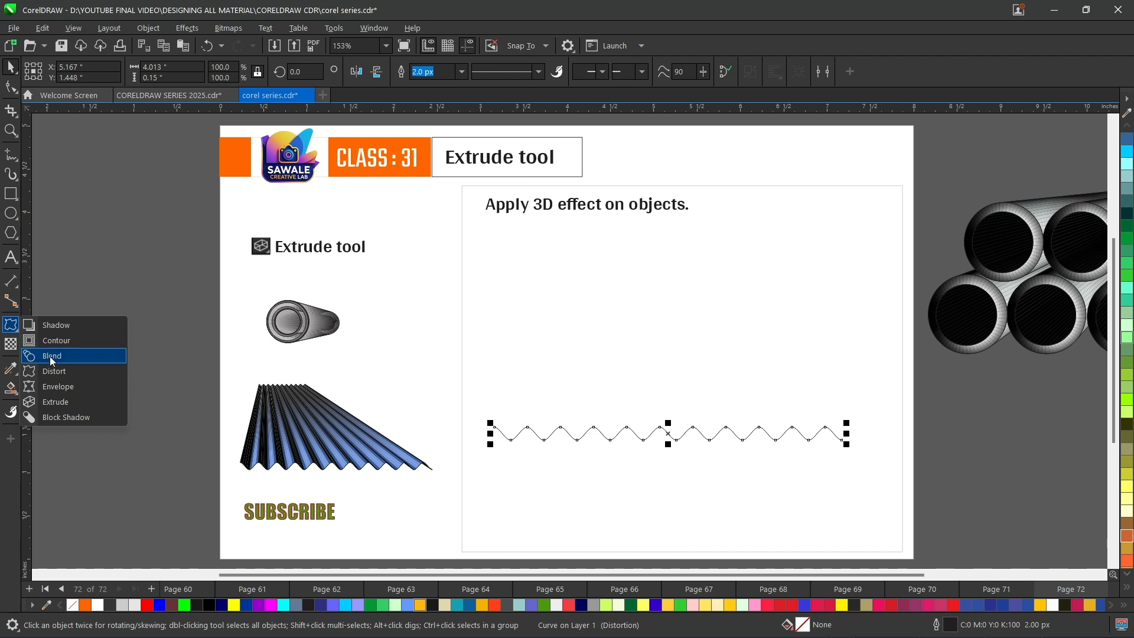
pyautogui.click(51, 402)
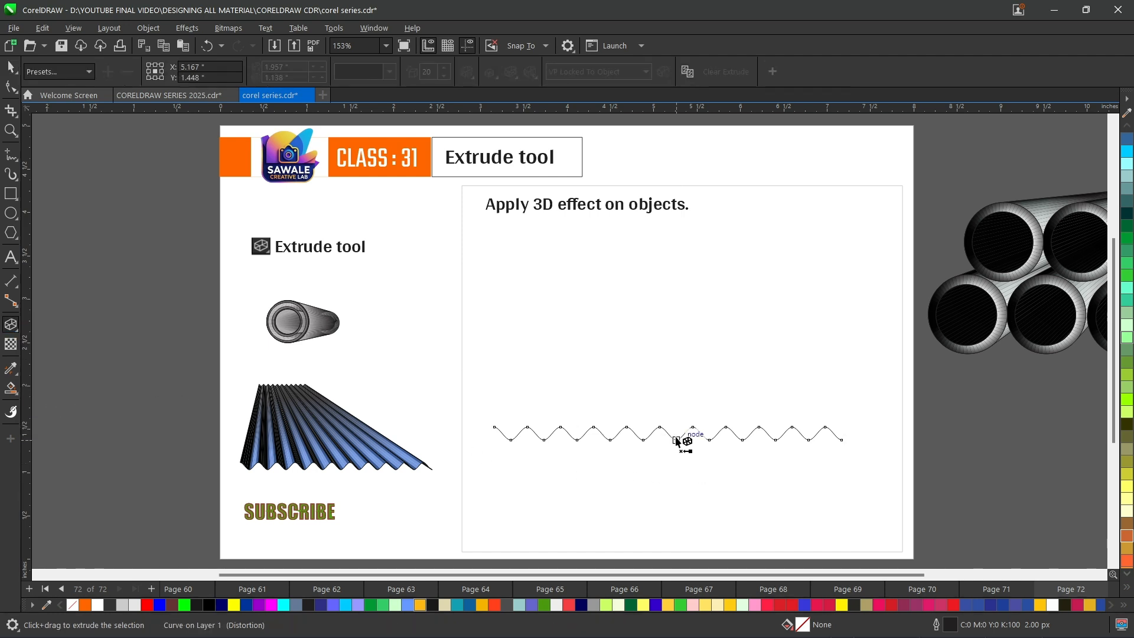
pyautogui.moveTo(676, 437); pyautogui.dragTo(640, 233)
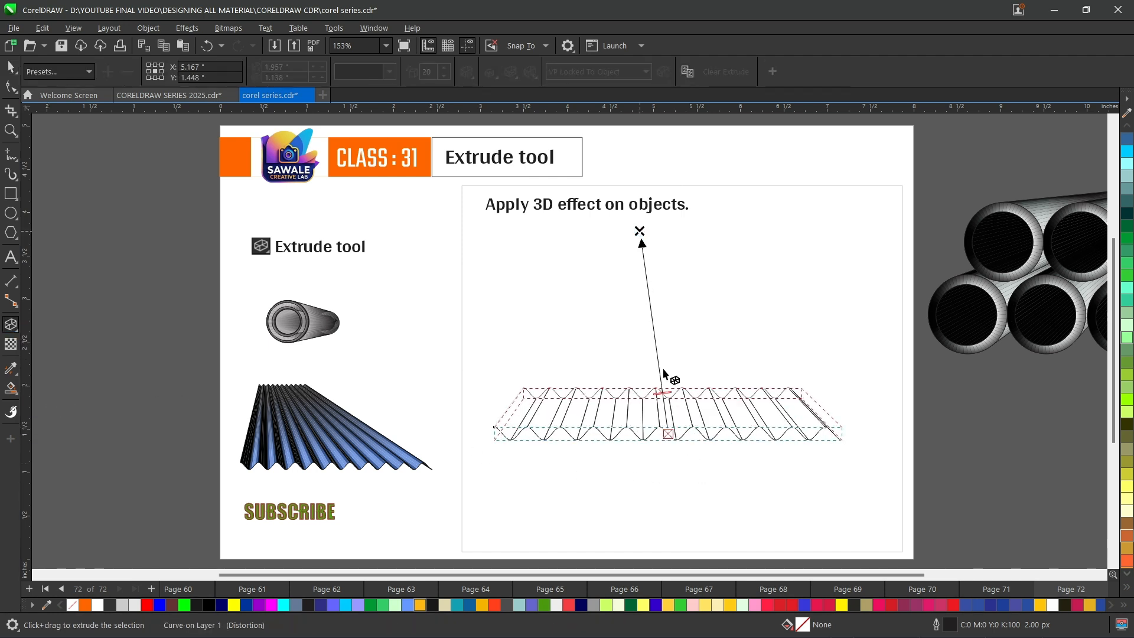
pyautogui.moveTo(662, 393); pyautogui.dragTo(649, 295)
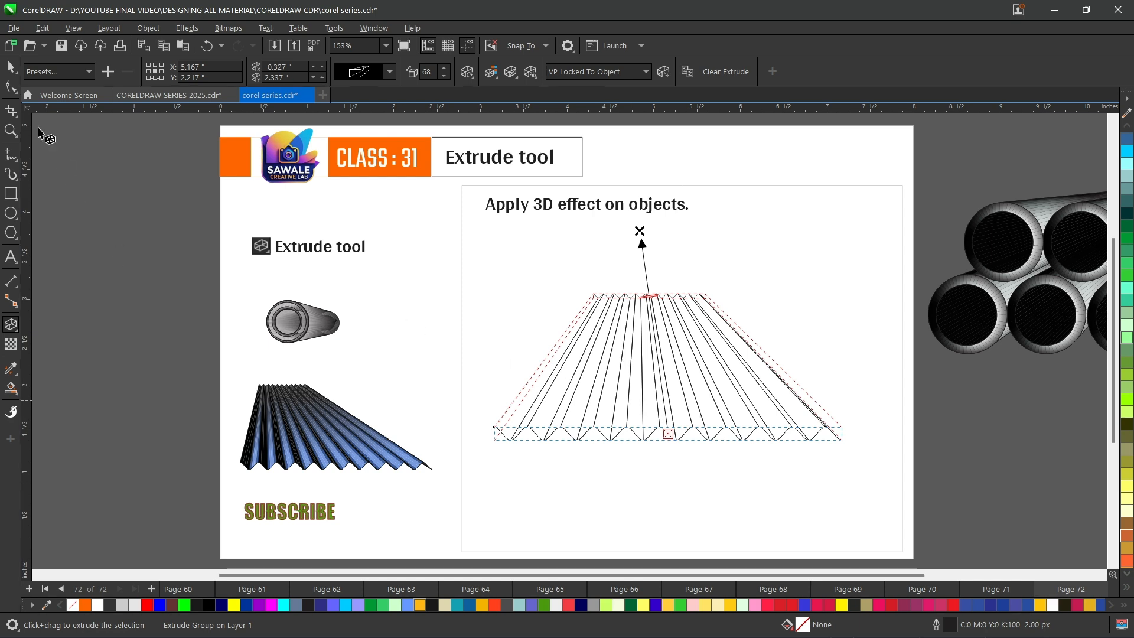
# Fill the extruded corrugated sheet with blue (C95 M84 Y0 K0).
pyautogui.click(7, 71)
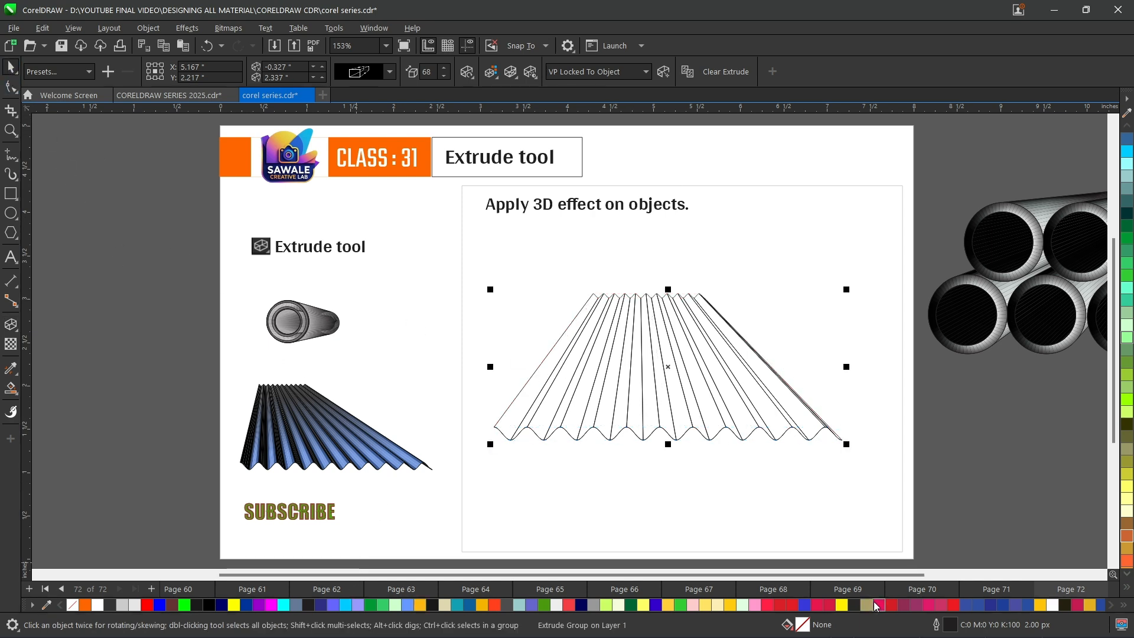
pyautogui.click(1092, 604)
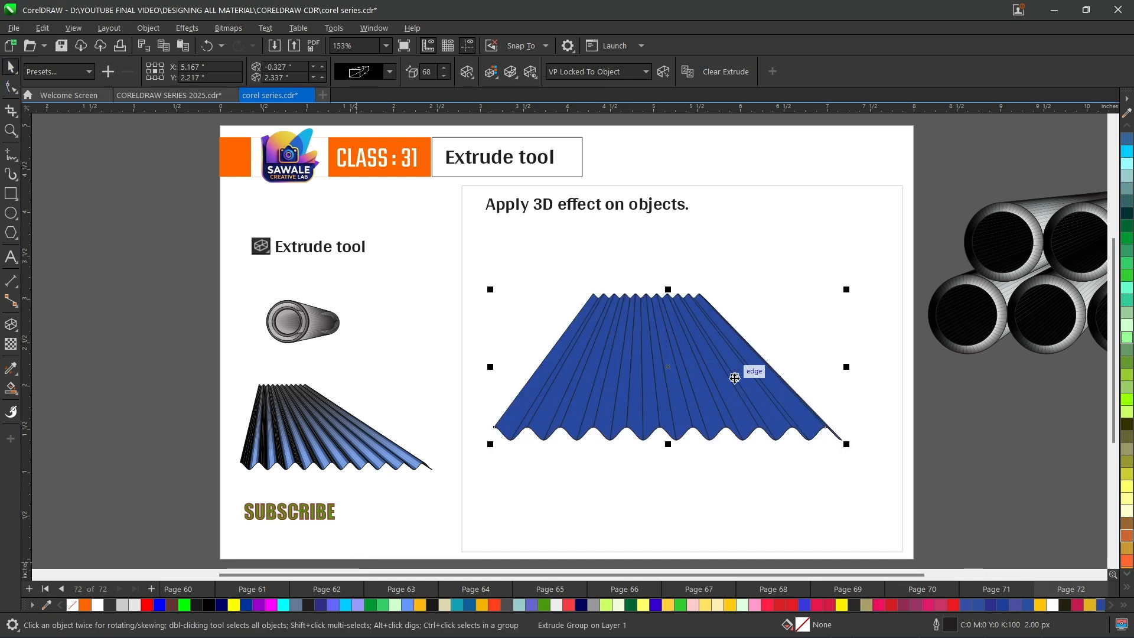
pyautogui.scroll(1, 630, 386)
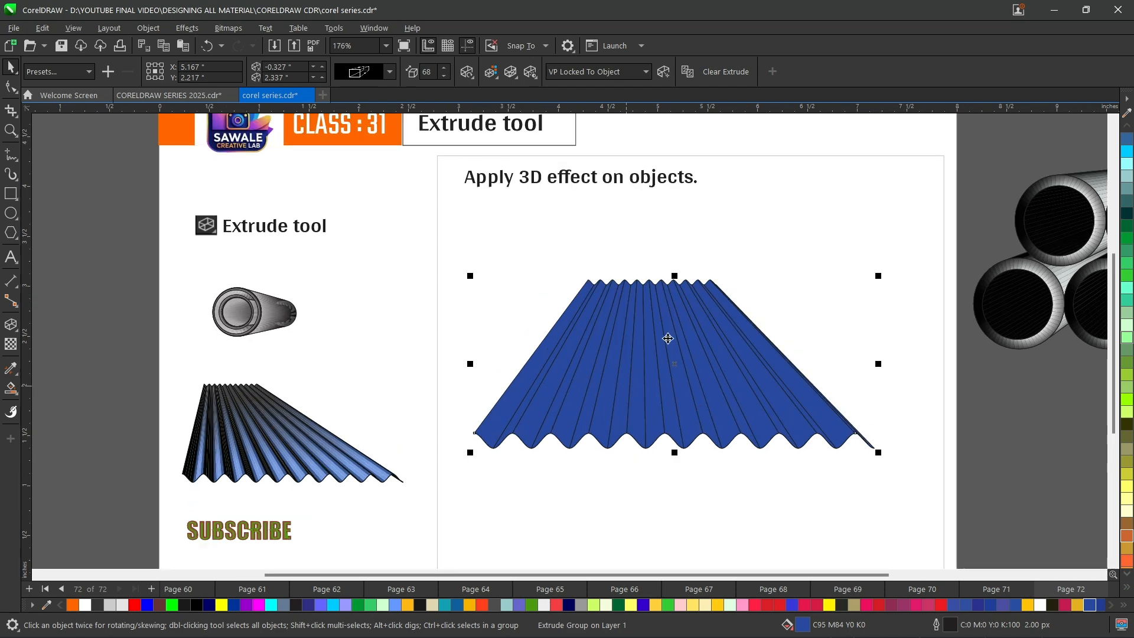
pyautogui.scroll(-1, 702, 382)
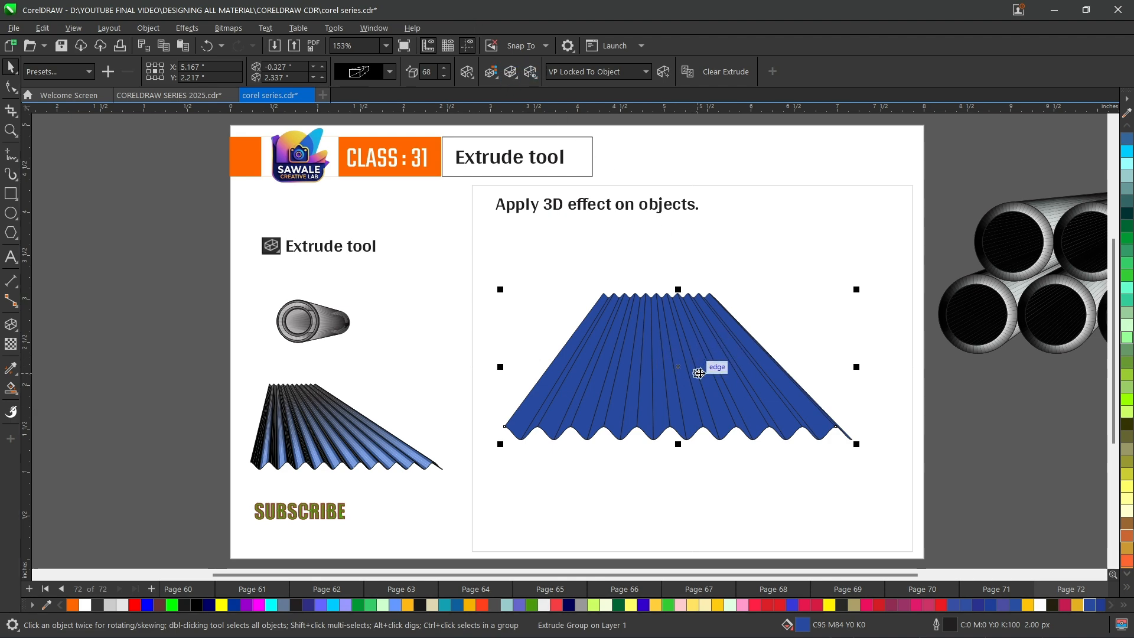
# Shade the extrusion from blue to a pale pink with CMYK values C18 M27 Y15 K0.
pyautogui.click(498, 75)
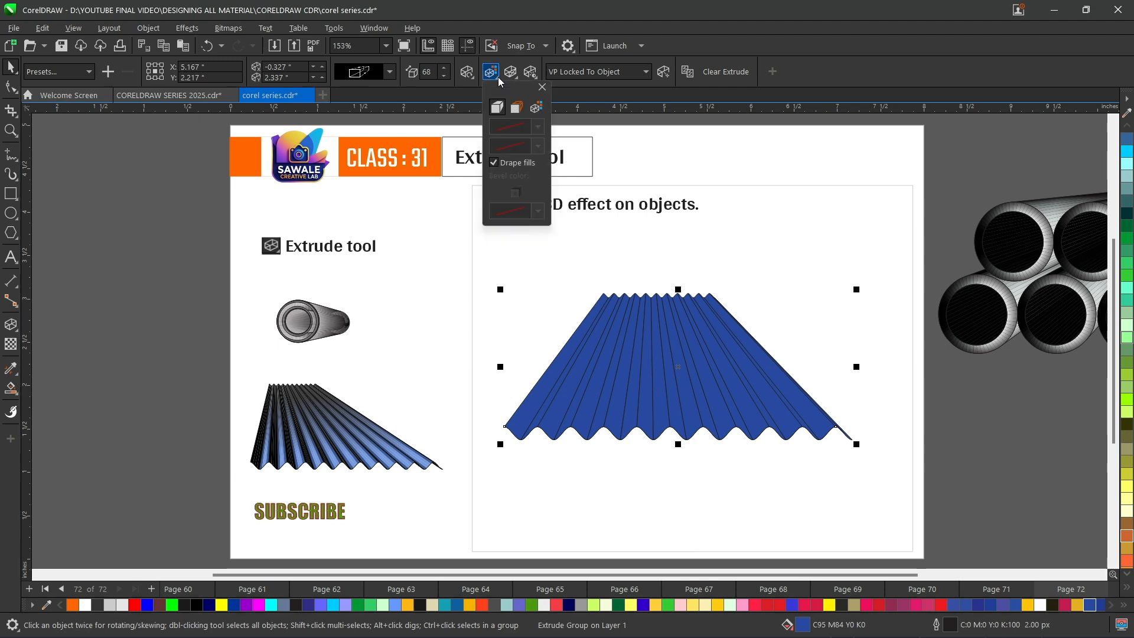
pyautogui.click(535, 108)
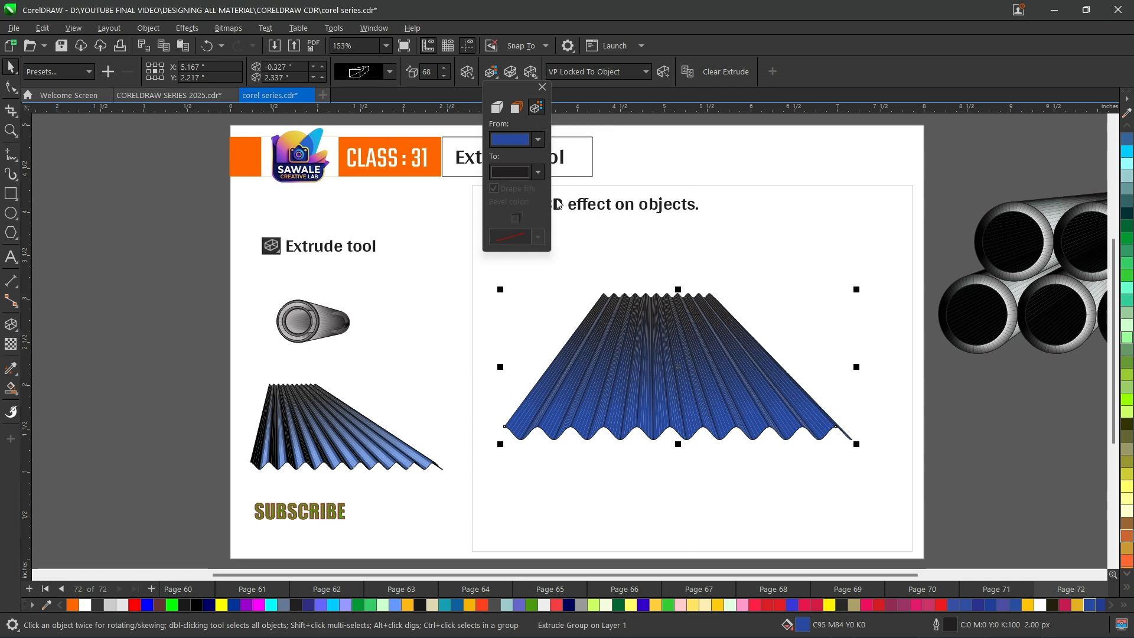
pyautogui.click(537, 172)
pyautogui.click(510, 252)
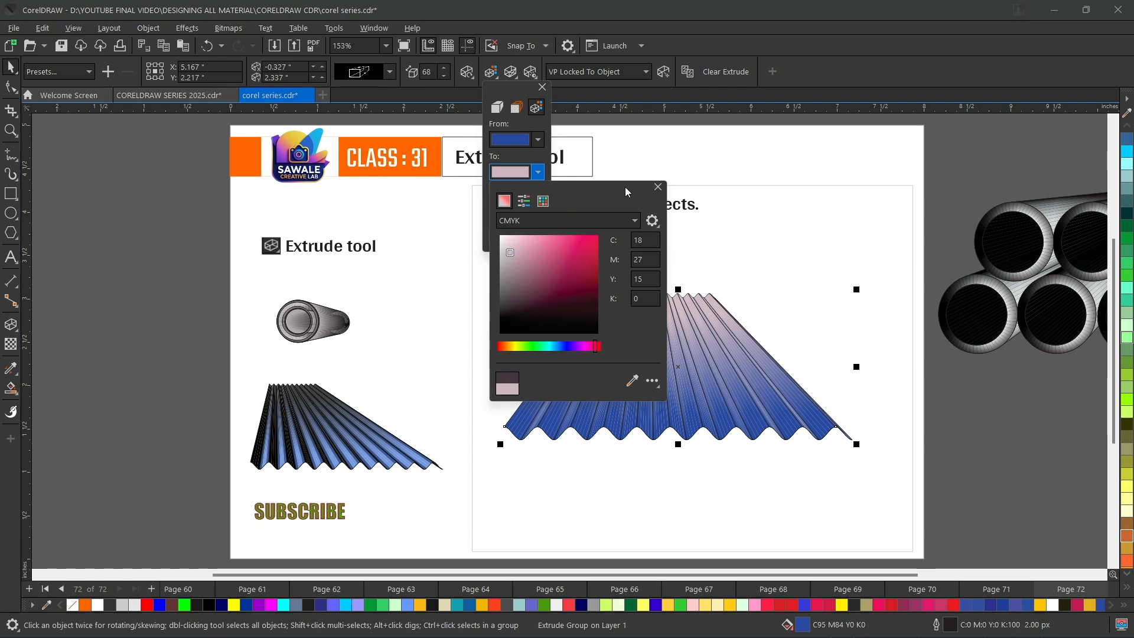
pyautogui.click(657, 187)
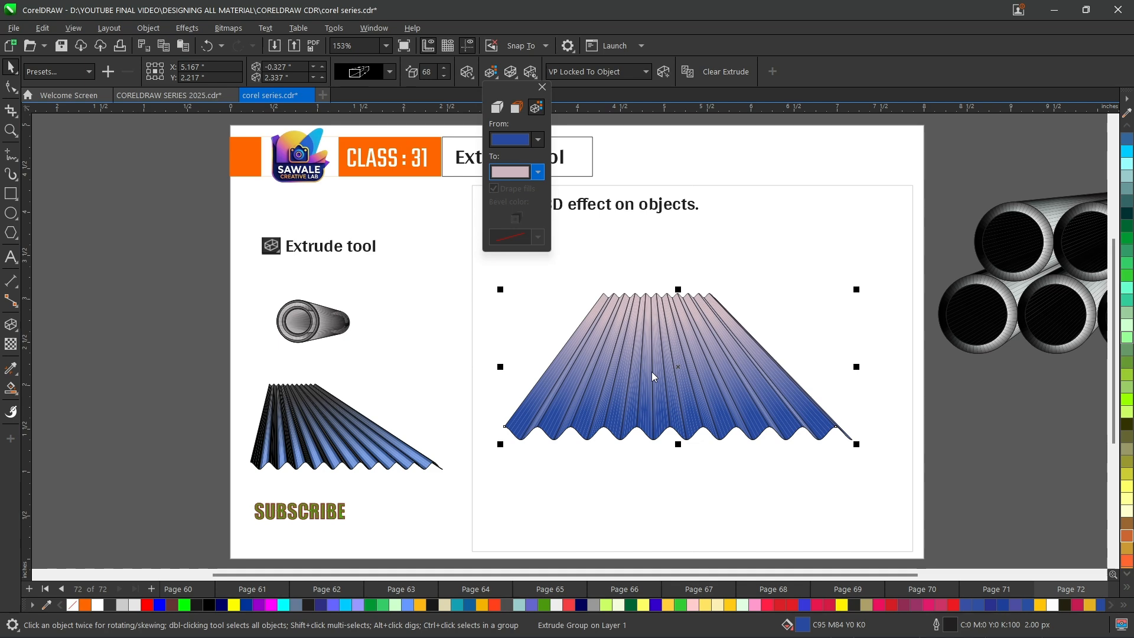
pyautogui.click(542, 87)
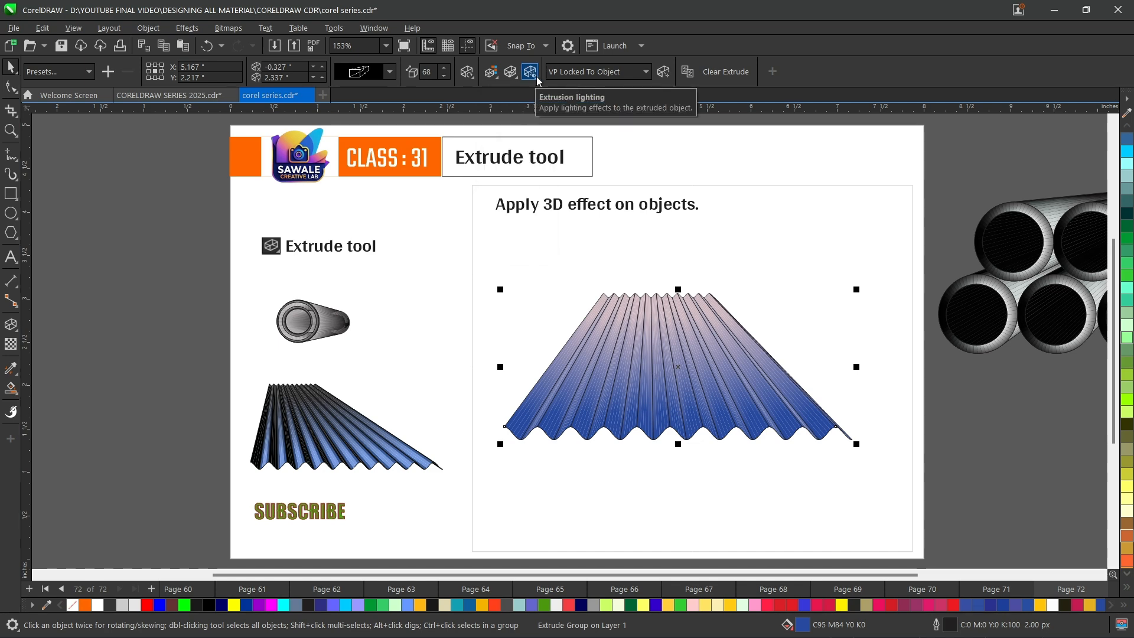
# Turn on light 1 for the extrusion and place it midway up the front-right edge of the lighting cube.
pyautogui.click(536, 76)
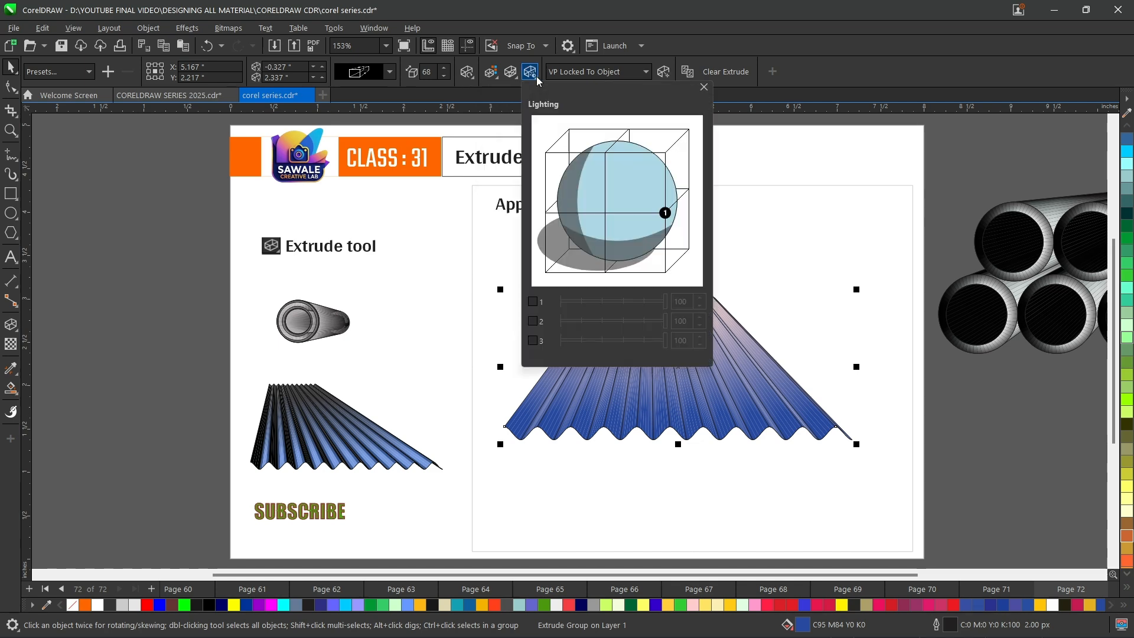
pyautogui.click(533, 302)
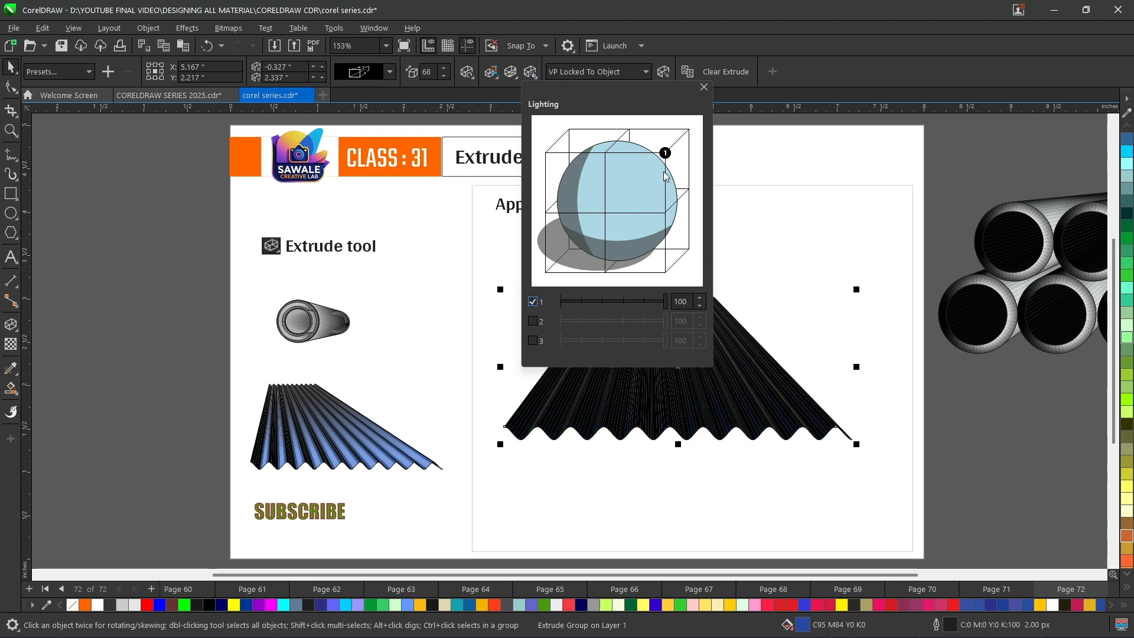
pyautogui.moveTo(666, 155); pyautogui.dragTo(665, 214)
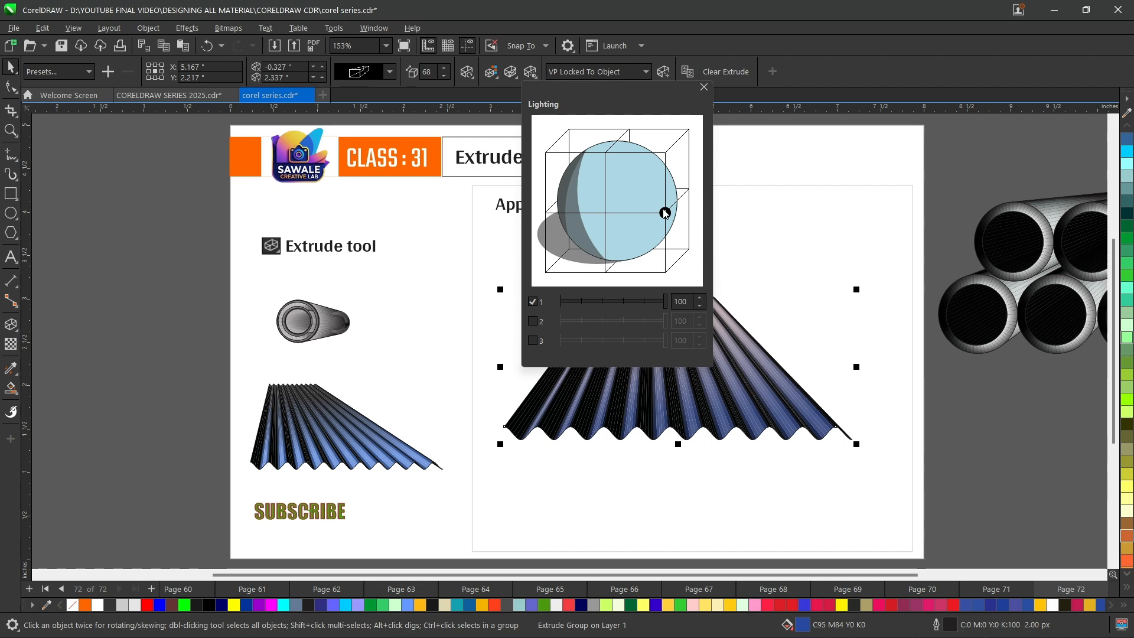
pyautogui.click(701, 88)
pyautogui.scroll(1, 661, 204)
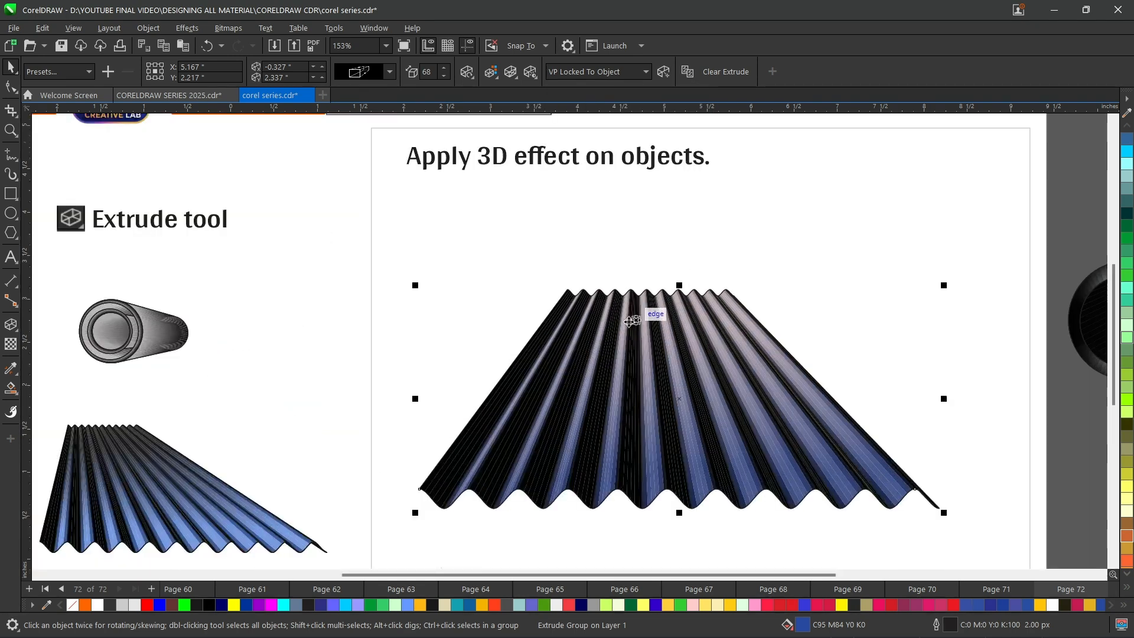
# Delete the extruded corrugated sheet from the frame.
pyautogui.scroll(-1, 692, 510)
pyautogui.scroll(-1, 686, 470)
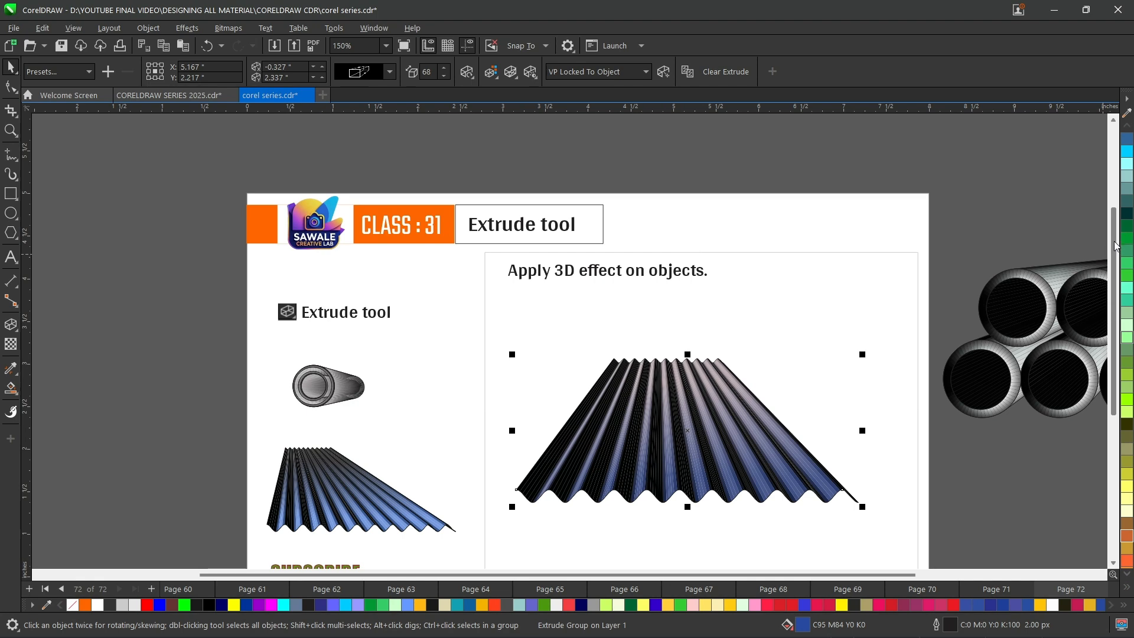
pyautogui.moveTo(1115, 247); pyautogui.dragTo(1113, 291)
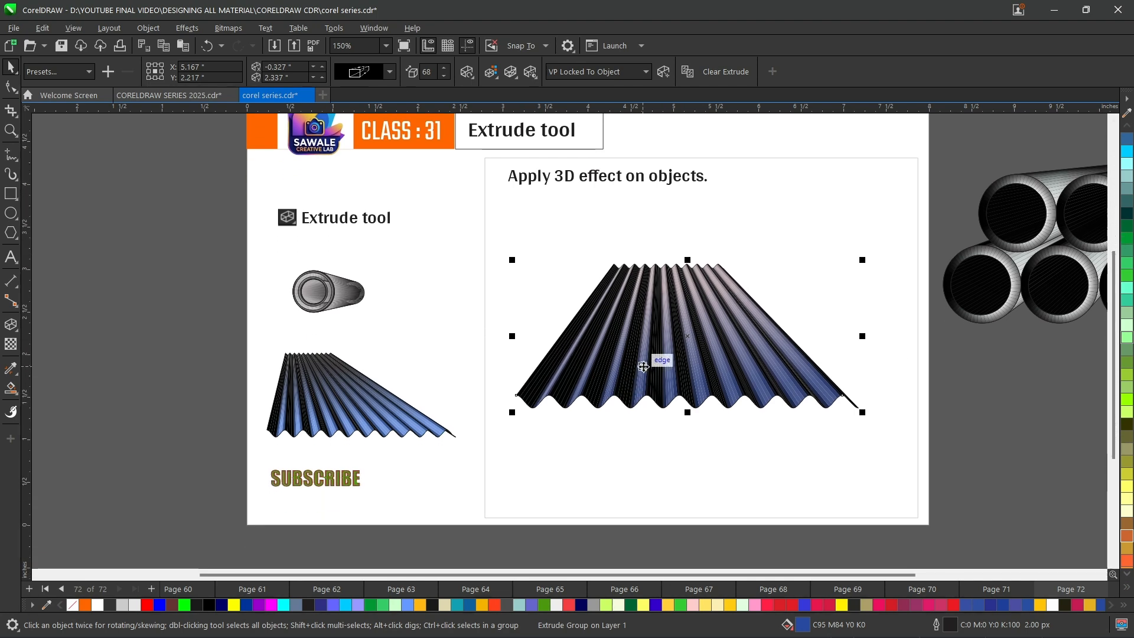
pyautogui.moveTo(644, 366); pyautogui.dragTo(606, 353)
pyautogui.press('Delete')
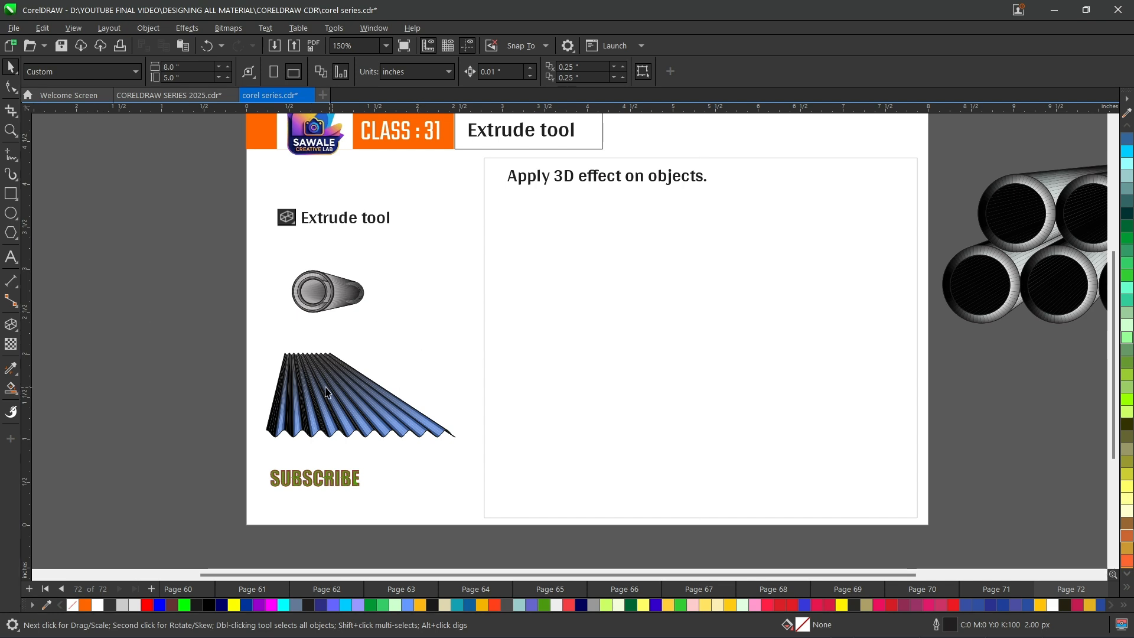
# Add the artistic text "subscribe" in the middle of the empty frame.
pyautogui.click(10, 258)
pyautogui.click(621, 334)
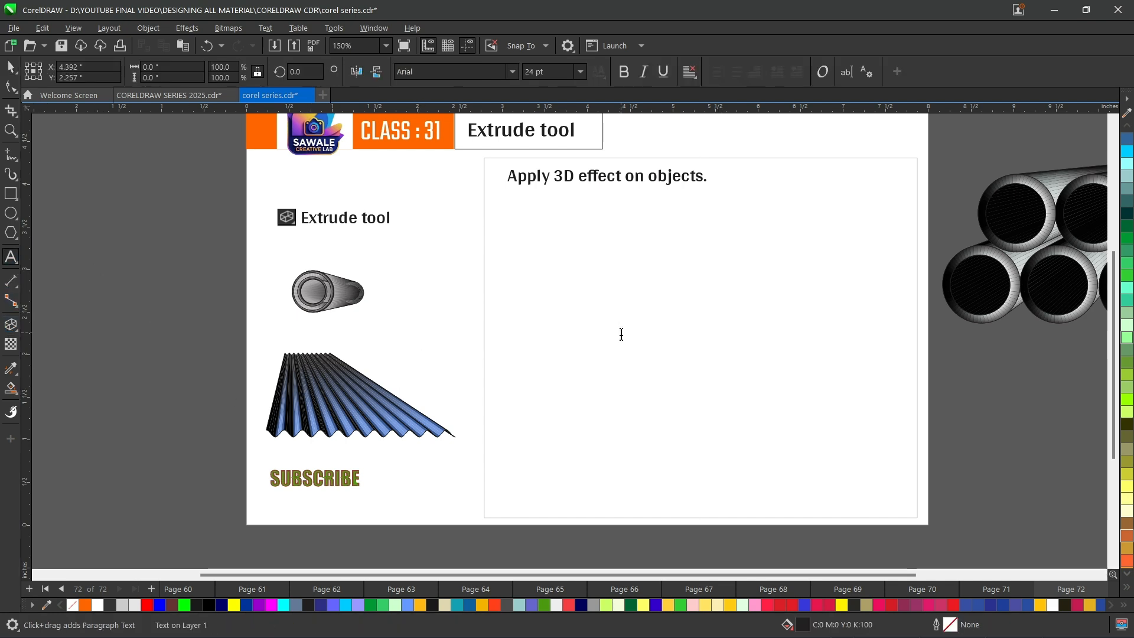
pyautogui.write('subscri')
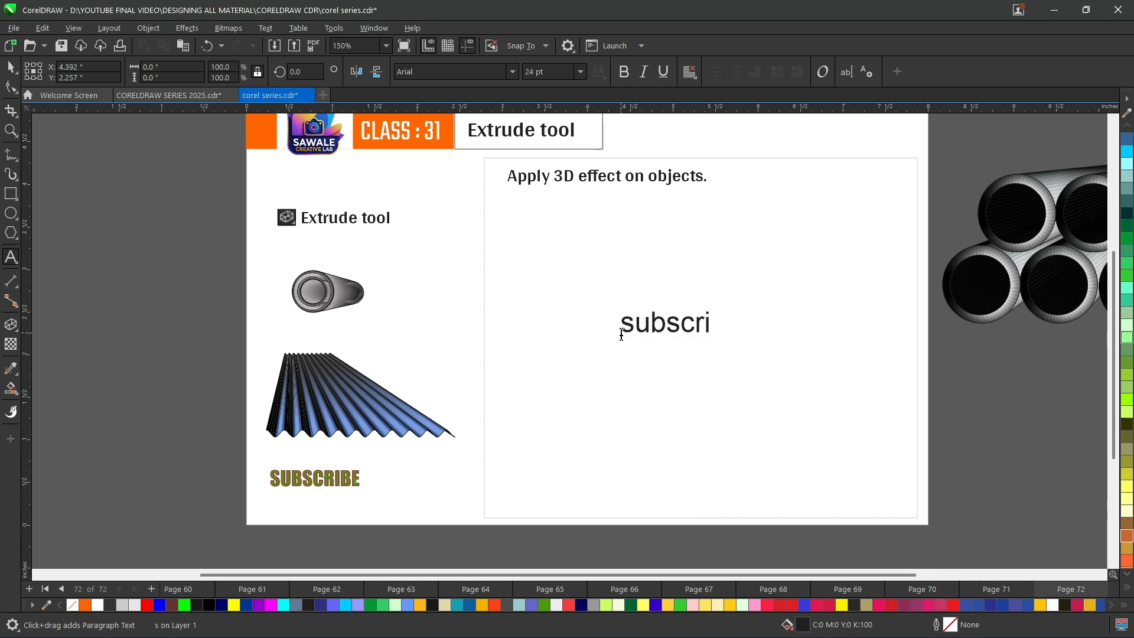
pyautogui.write('be')
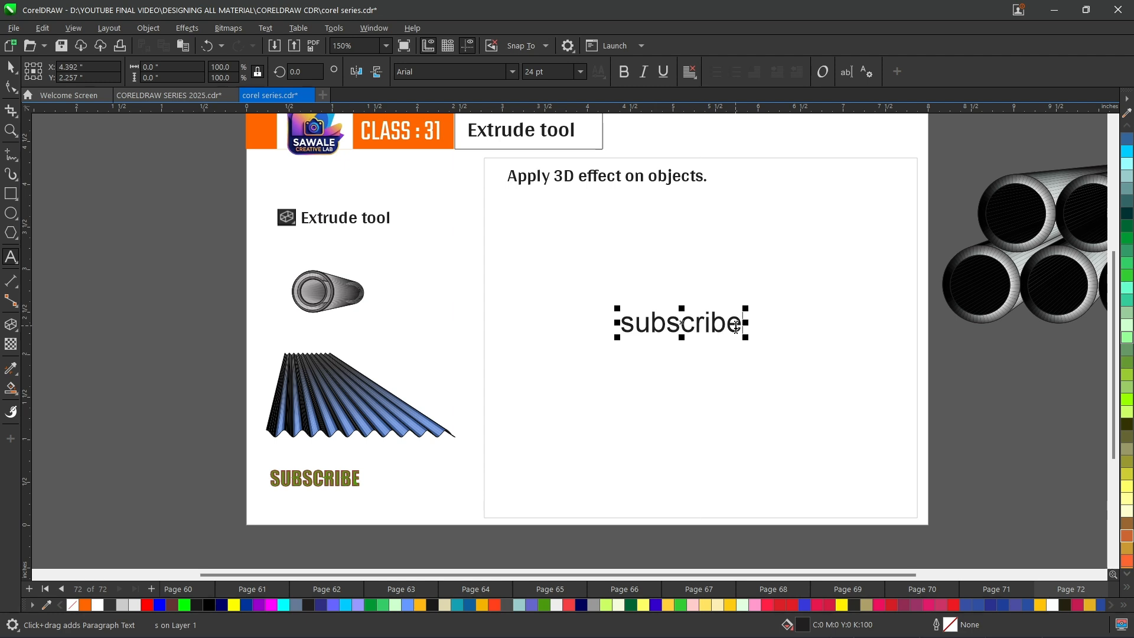
# Change the case of the whole "subscribe" text to uppercase.
pyautogui.hotkey('ctrl', 'a')
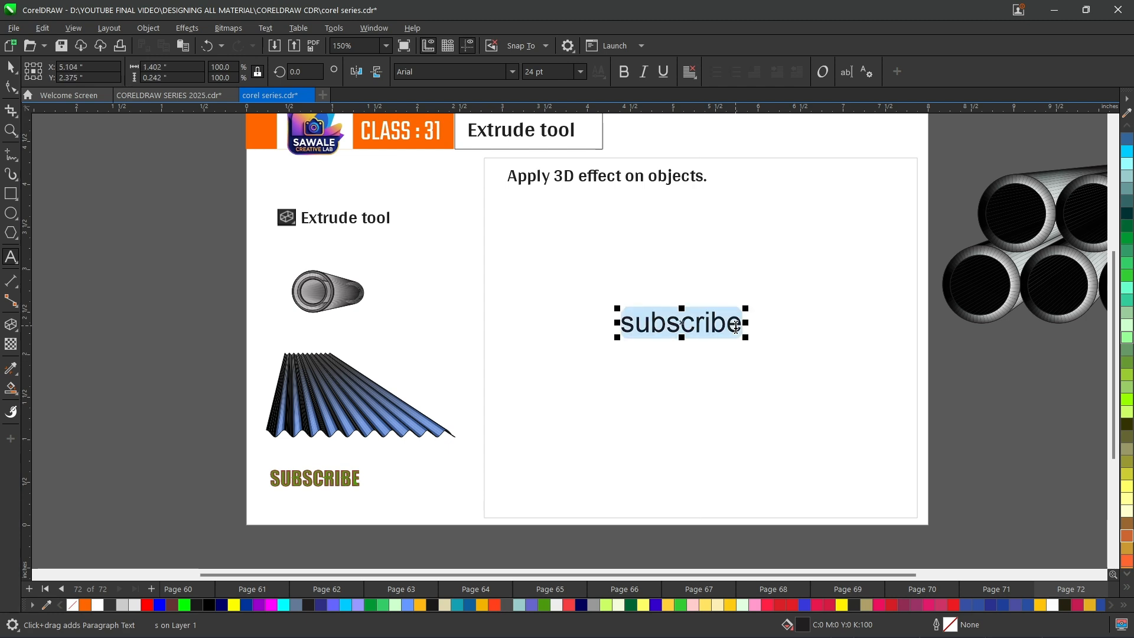
pyautogui.hotkey('shift', 'F3')
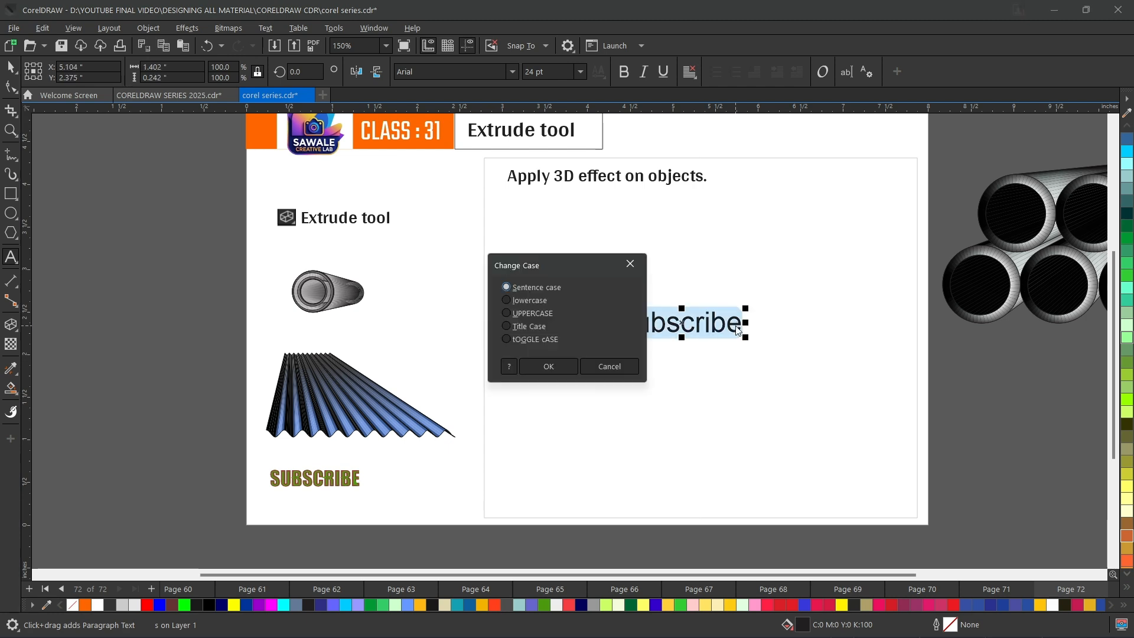
pyautogui.click(536, 310)
pyautogui.click(537, 367)
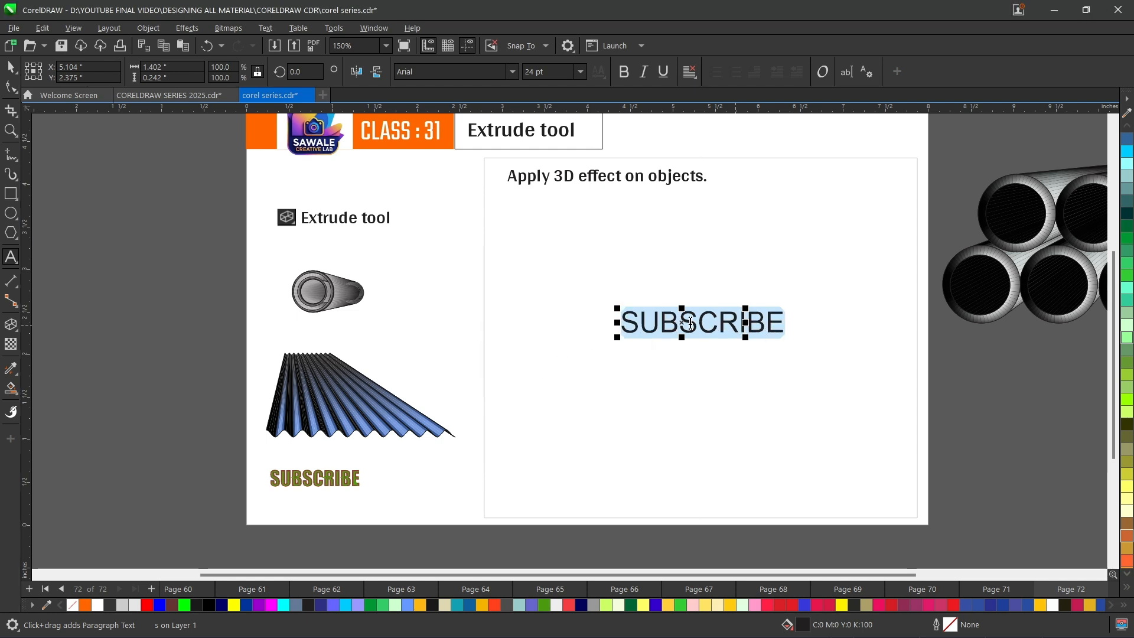
pyautogui.click(10, 67)
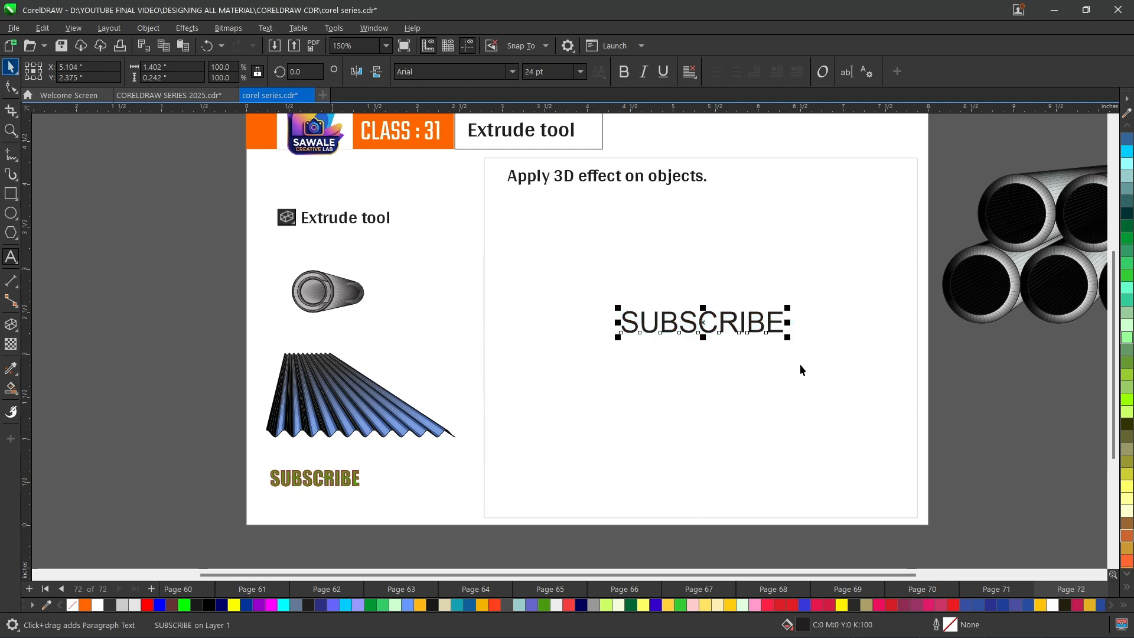
pyautogui.scroll(1, 799, 362)
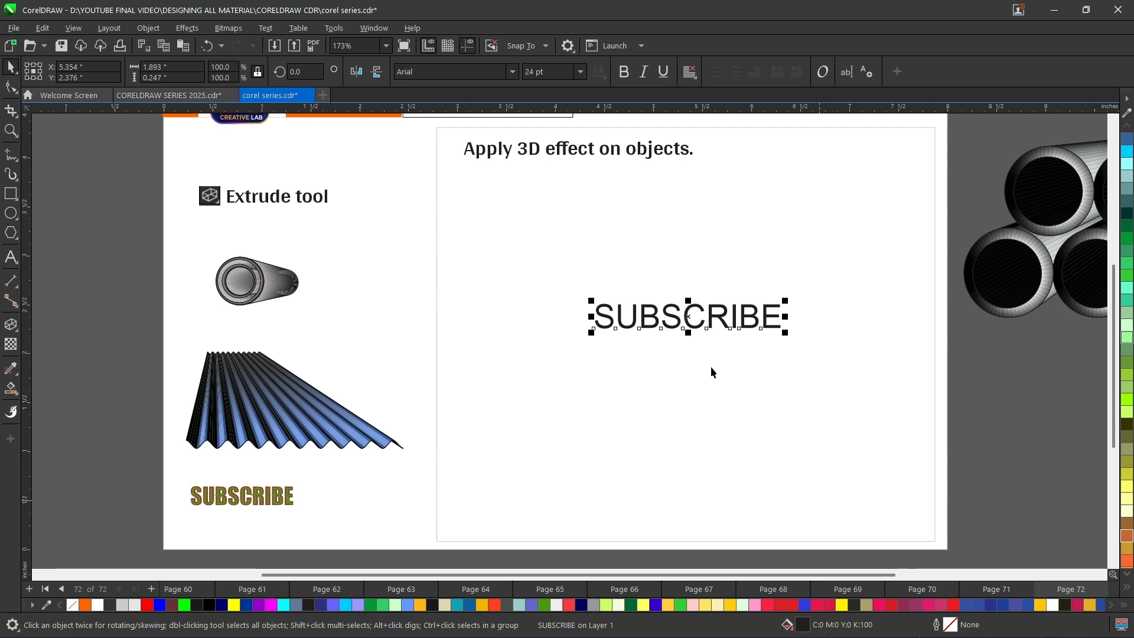
# Set the SUBSCRIBE text in Impact and enlarge it to about 47.5 pt in the middle of the frame.
pyautogui.click(519, 72)
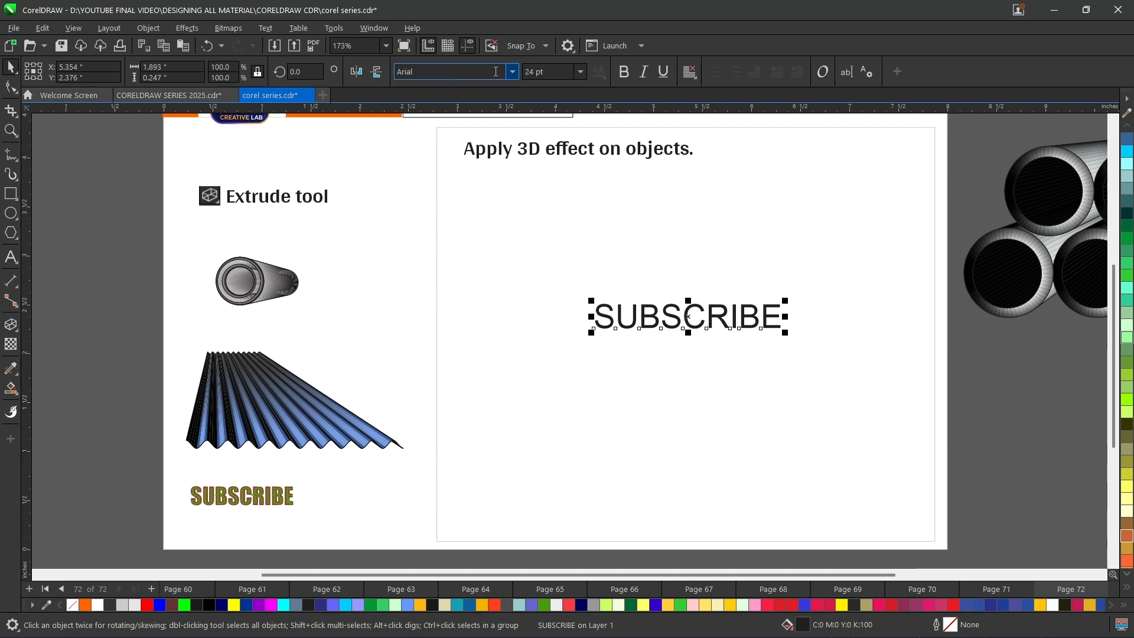
pyautogui.click(512, 71)
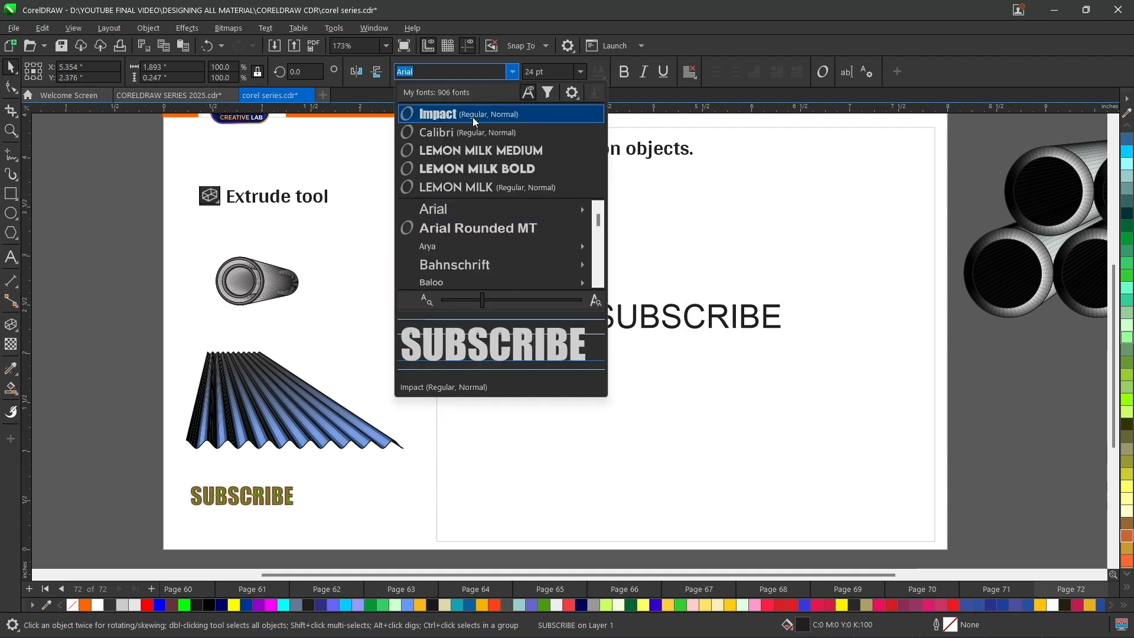
pyautogui.click(516, 192)
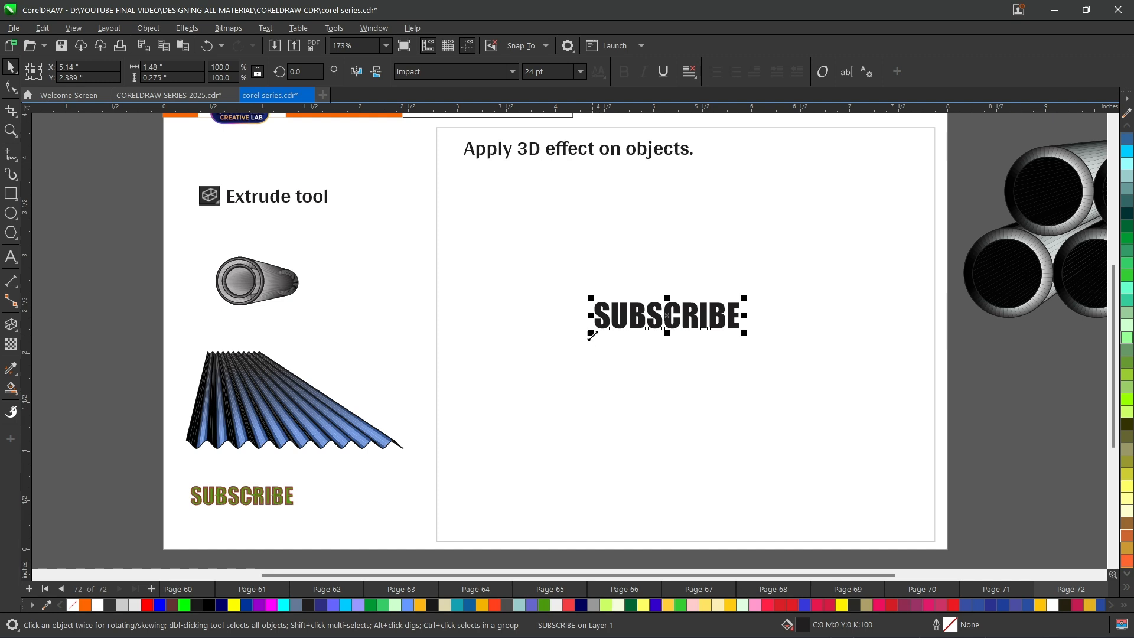
pyautogui.moveTo(544, 365); pyautogui.dragTo(455, 418)
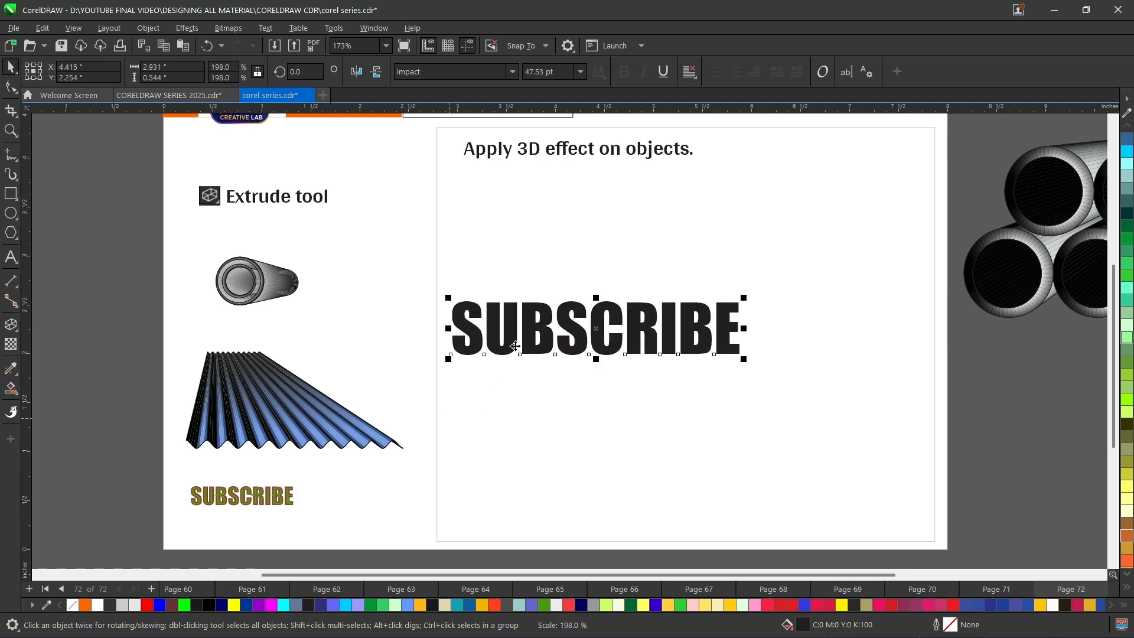
pyautogui.moveTo(529, 333); pyautogui.dragTo(613, 335)
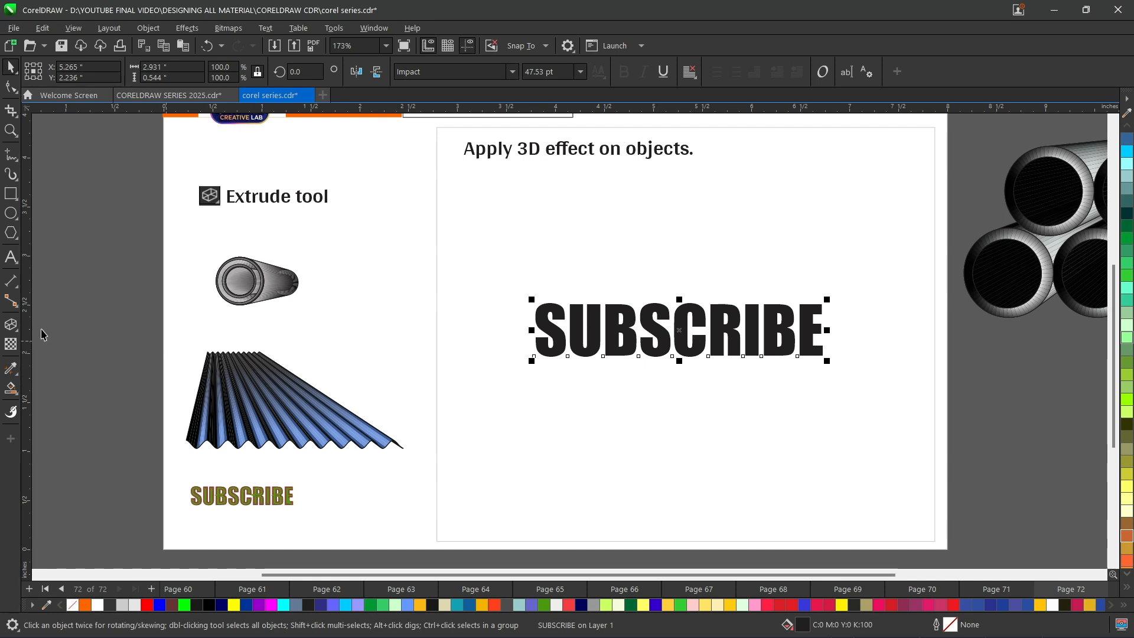
# Extrude the SUBSCRIBE text towards a vanishing point up and to the right, at about 0.48 by 0.68 inches.
pyautogui.click(11, 323)
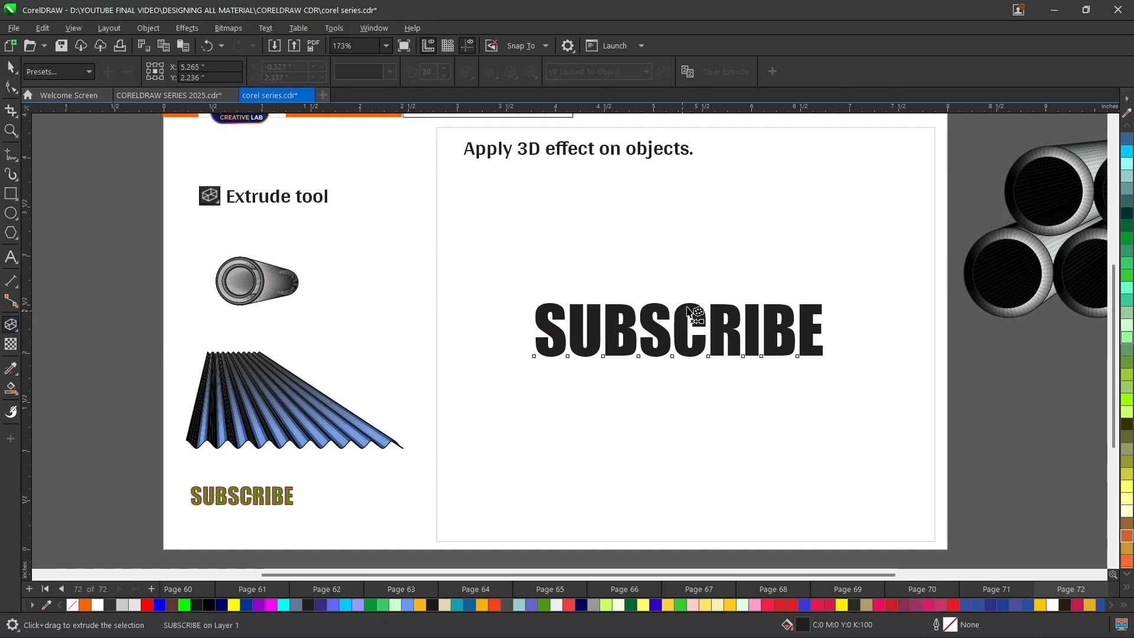
pyautogui.moveTo(690, 312); pyautogui.dragTo(724, 265)
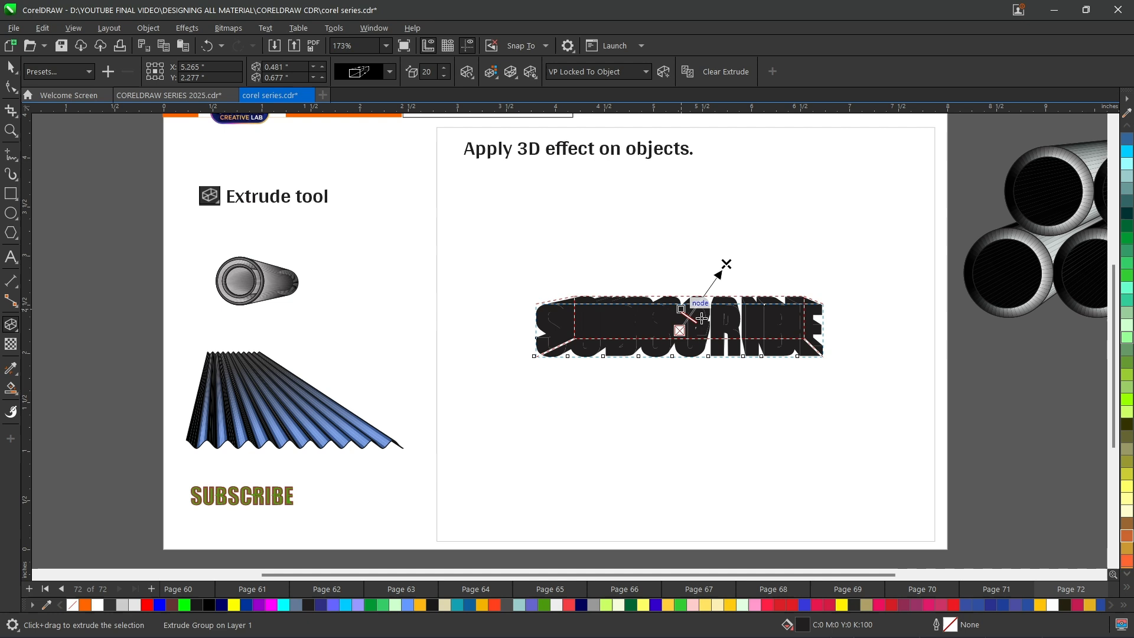
# Apply color shading to the extrusion starting from pale green C12 M2 Y8 K0, and reduce its depth to 11.
pyautogui.scroll(1, 686, 324)
pyautogui.scroll(2, 685, 324)
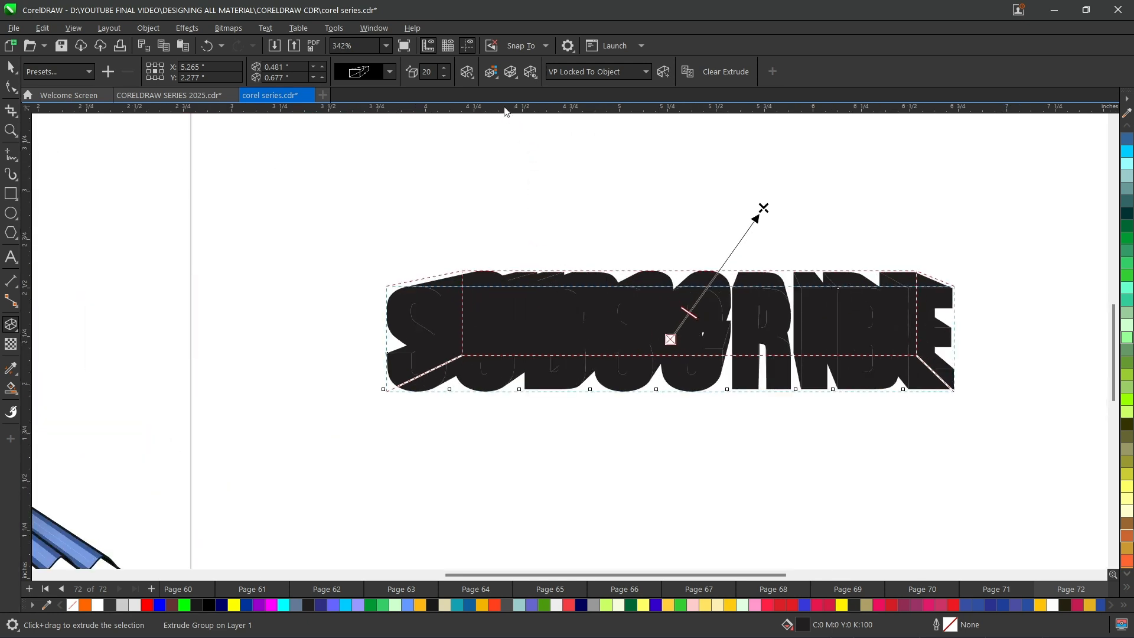
pyautogui.click(494, 77)
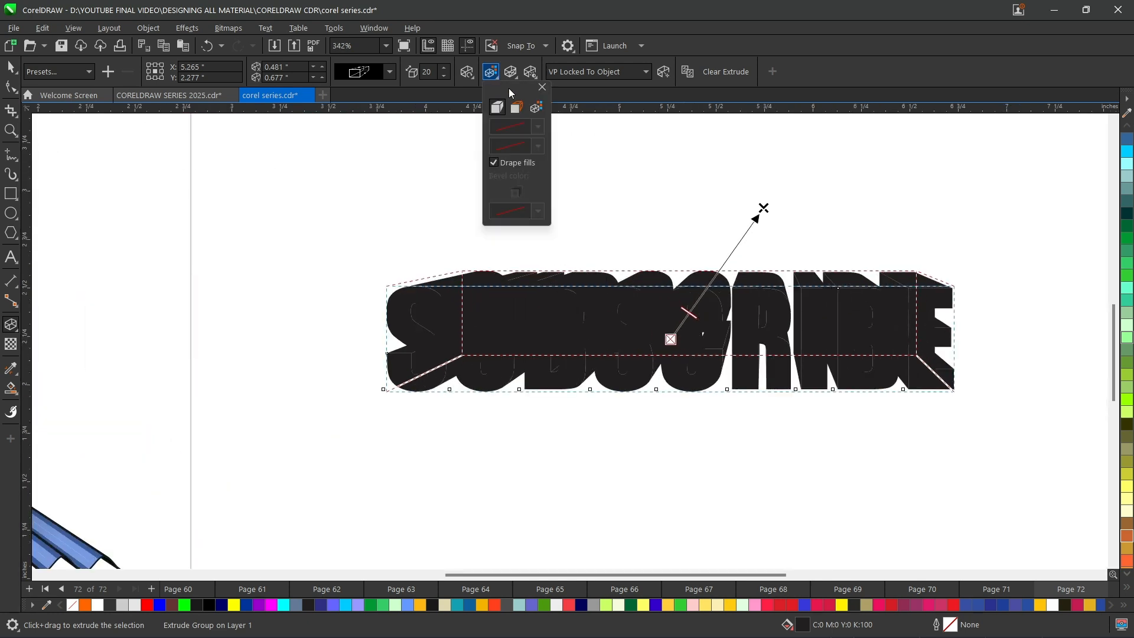
pyautogui.click(537, 108)
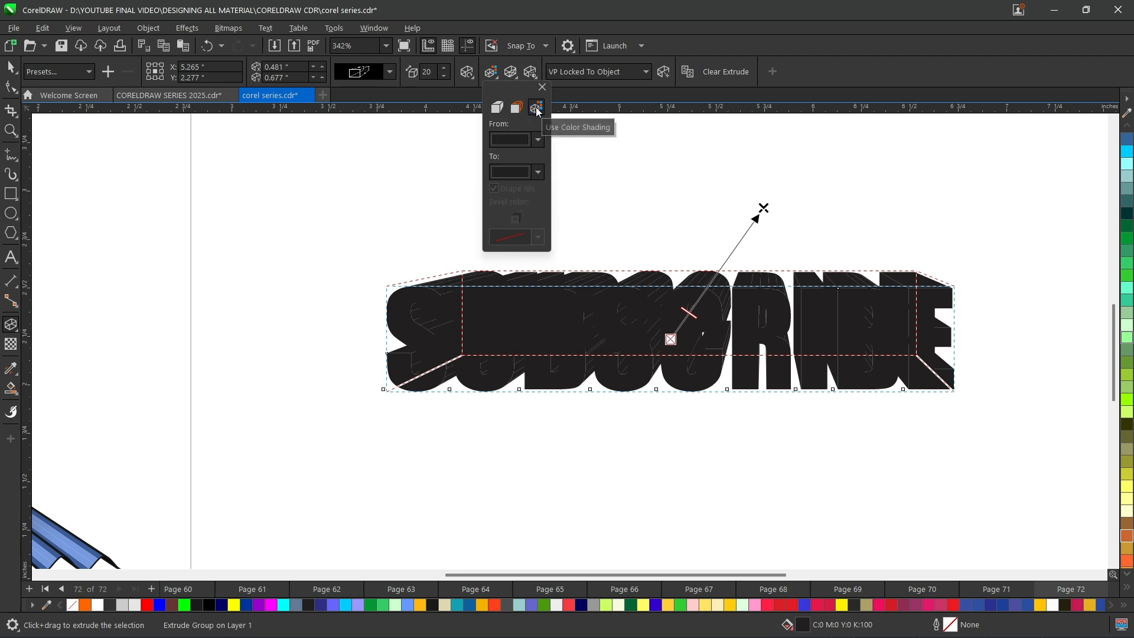
pyautogui.click(539, 140)
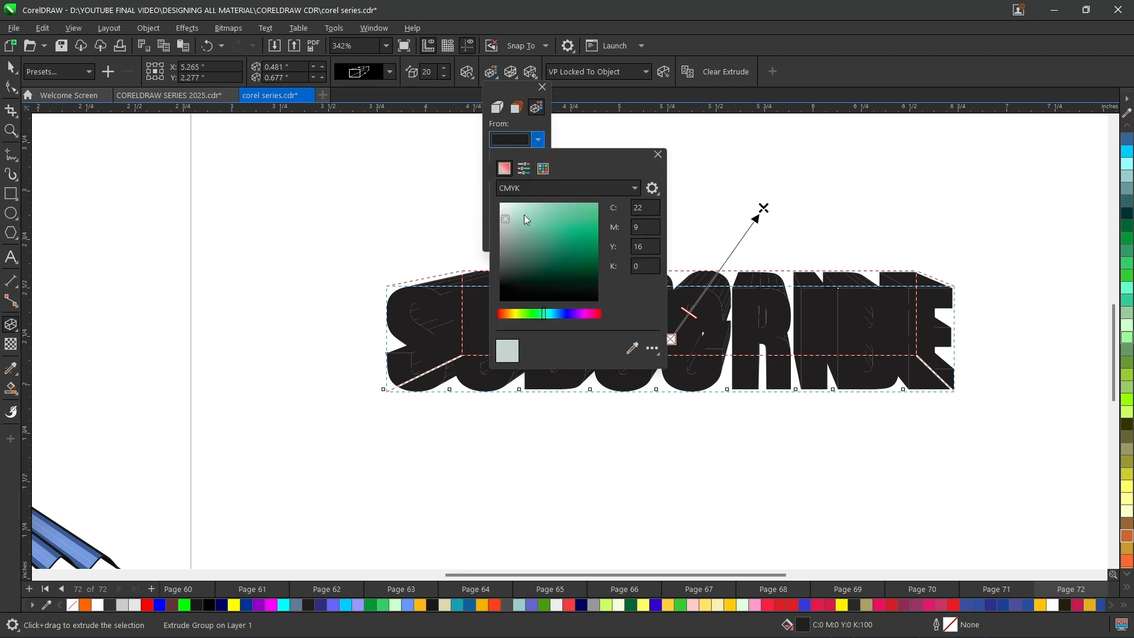
pyautogui.moveTo(520, 218); pyautogui.dragTo(504, 210)
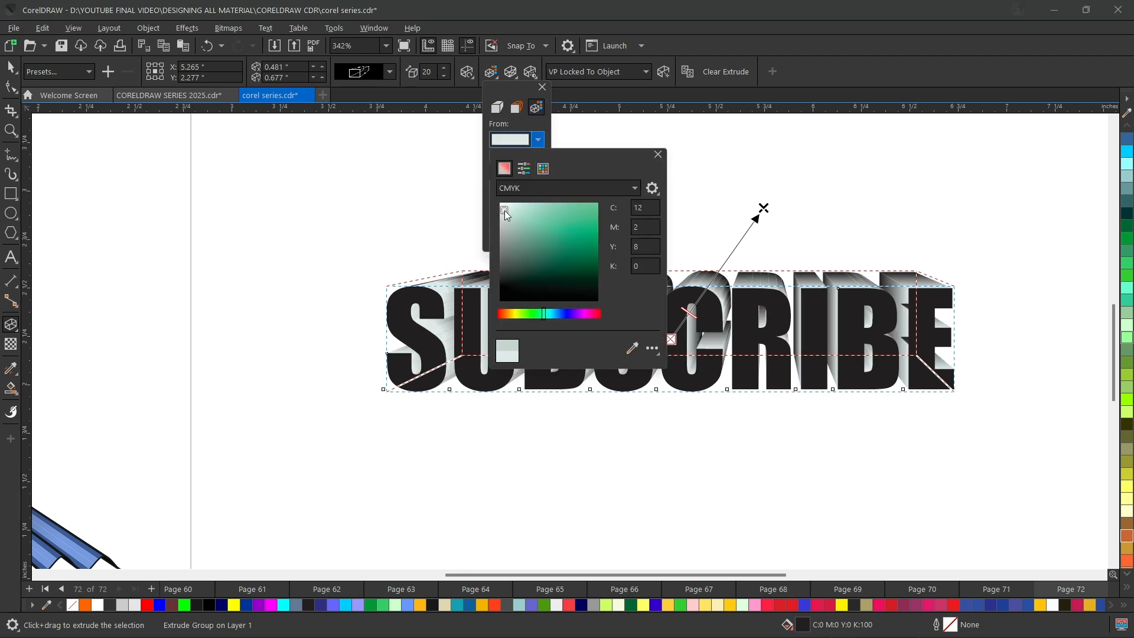
pyautogui.click(658, 154)
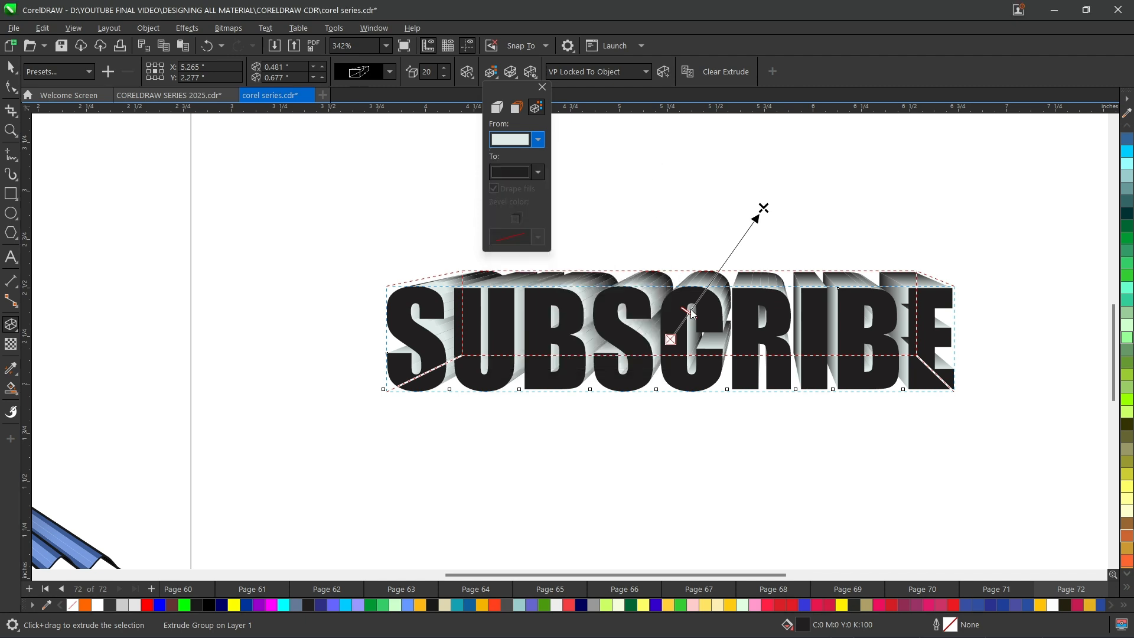
pyautogui.moveTo(691, 314)
pyautogui.mouseDown()
pyautogui.moveTo(699, 306)
pyautogui.moveTo(677, 319)
pyautogui.mouseUp()
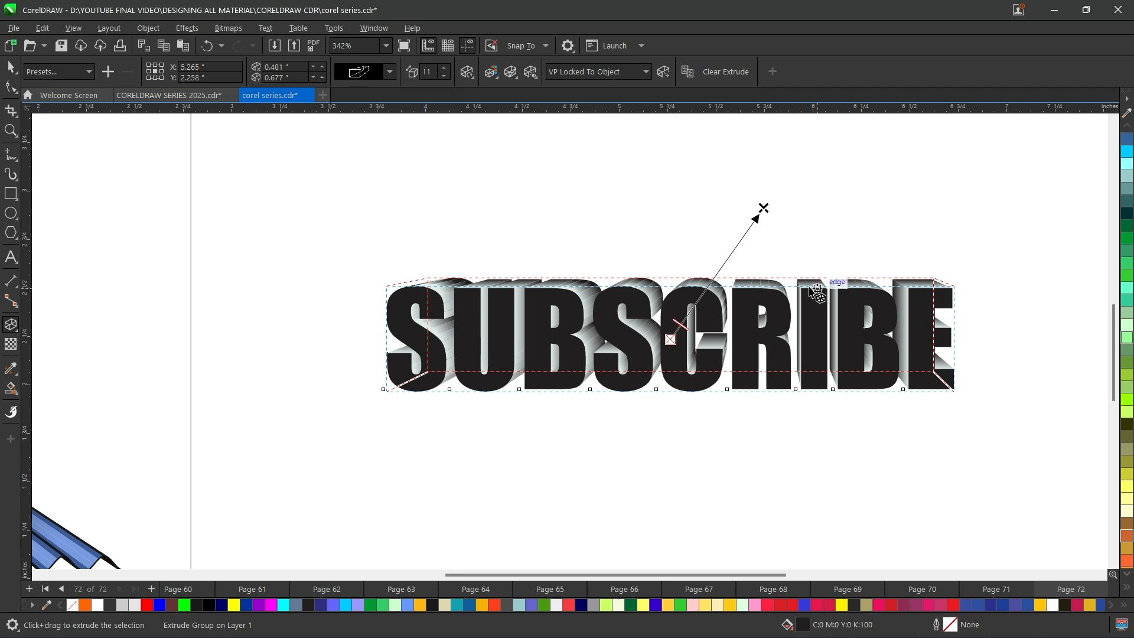
# Turn on light 1 for the text extrusion and place it at the centre of the lighting cube's front face.
pyautogui.scroll(-1, 754, 286)
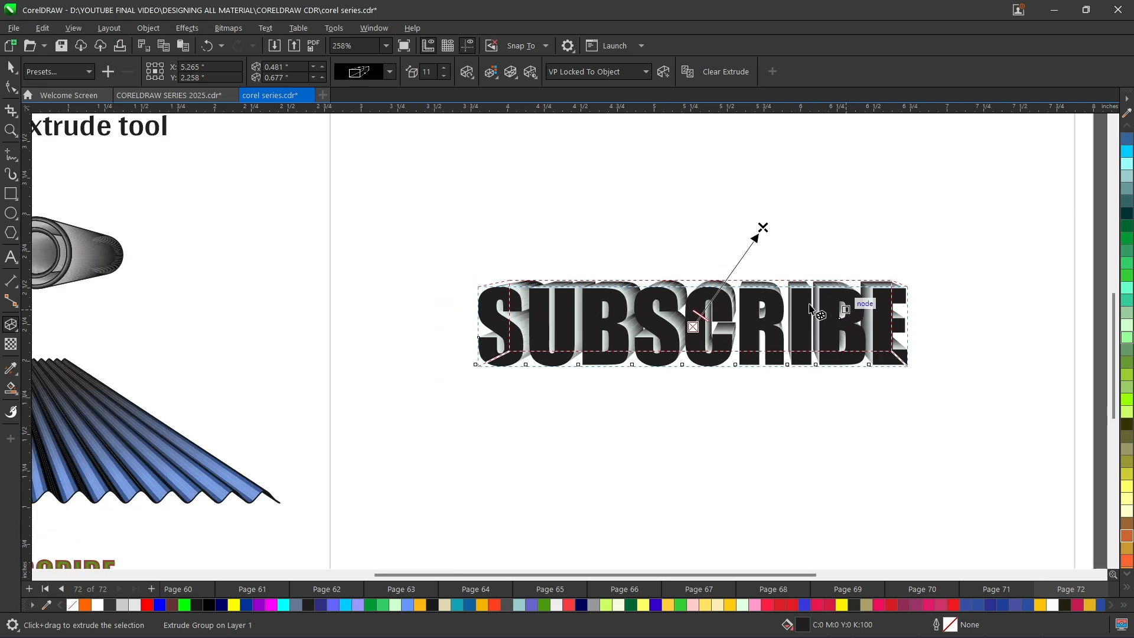
pyautogui.click(531, 74)
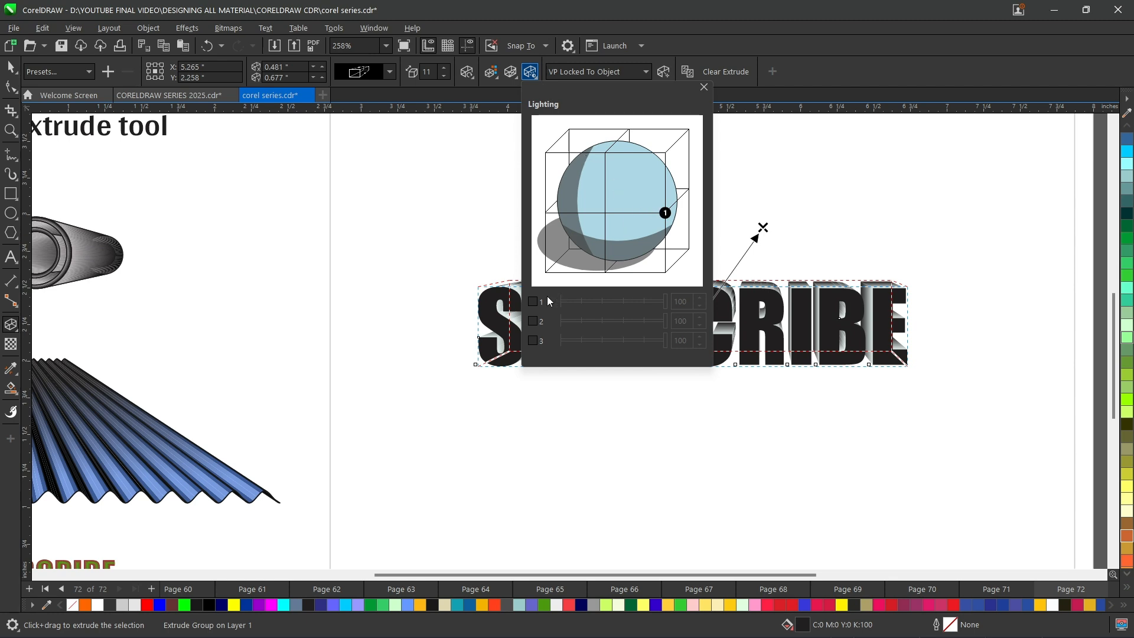
pyautogui.click(534, 302)
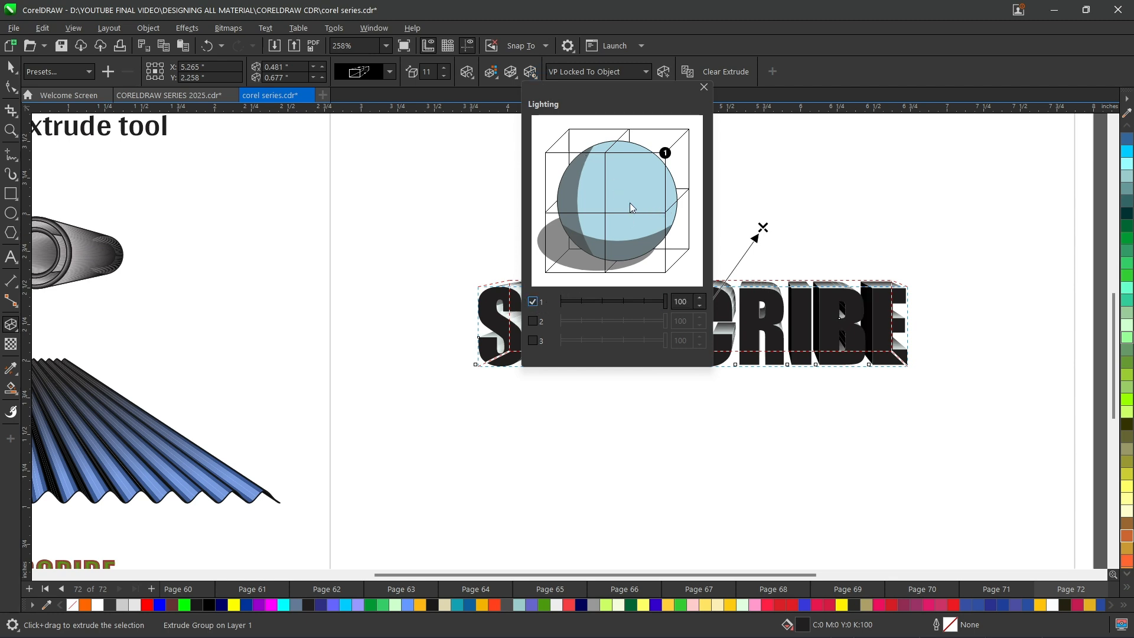
pyautogui.moveTo(664, 156); pyautogui.dragTo(662, 204)
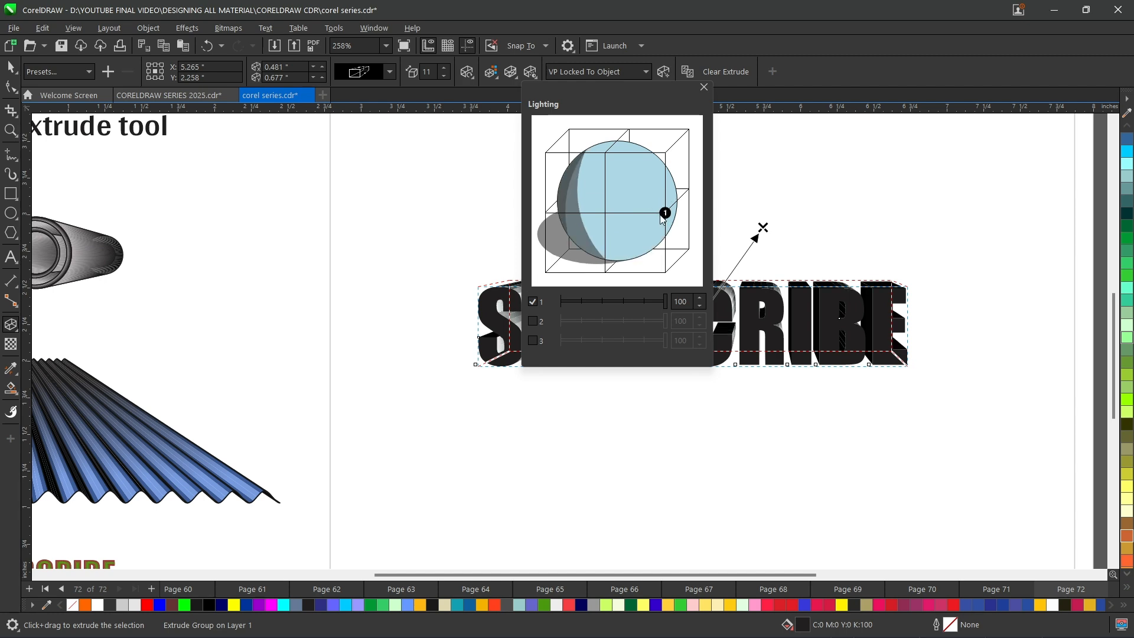
pyautogui.moveTo(663, 219); pyautogui.dragTo(615, 216)
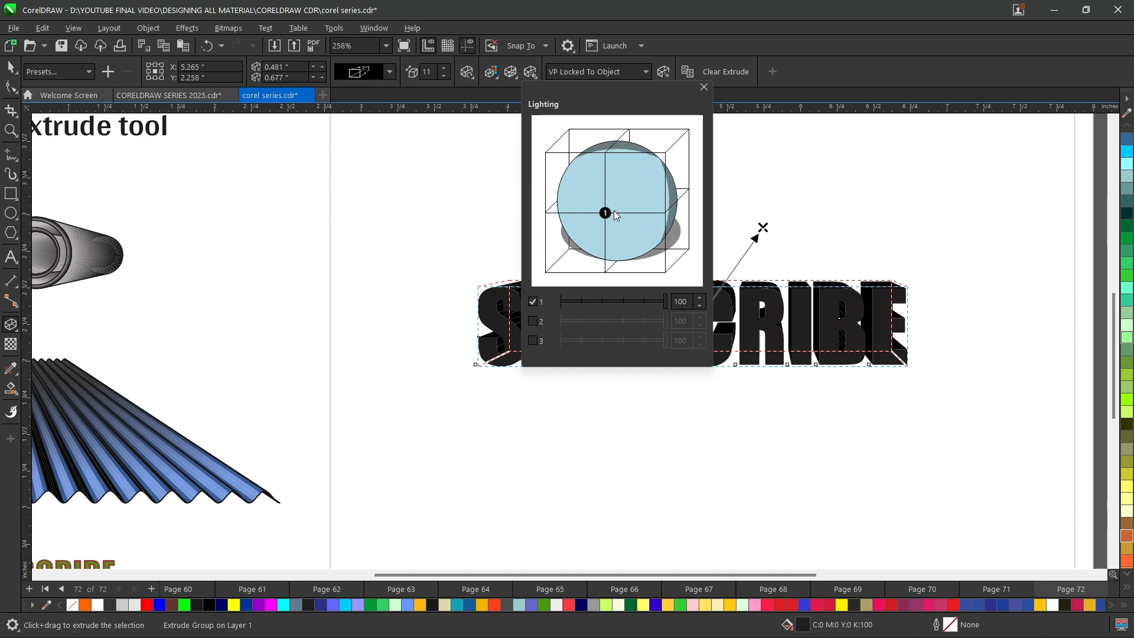
pyautogui.click(703, 86)
# Fit the page height in the view and deselect the extruded SUBSCRIBE text to review the result.
pyautogui.scroll(-3, 570, 218)
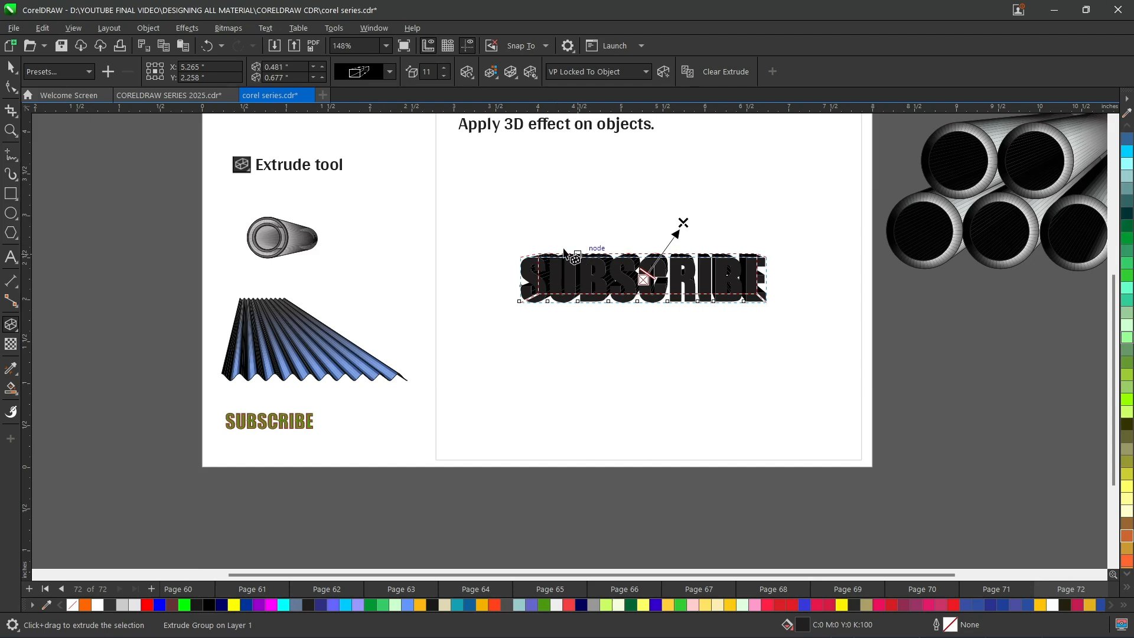
pyautogui.click(10, 66)
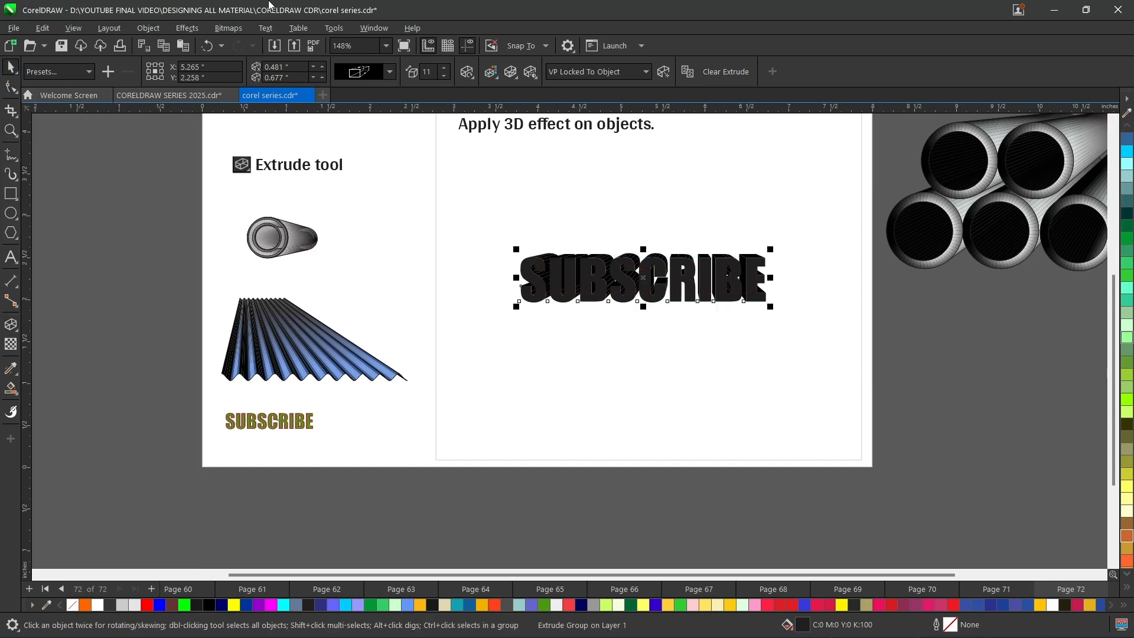
pyautogui.click(385, 45)
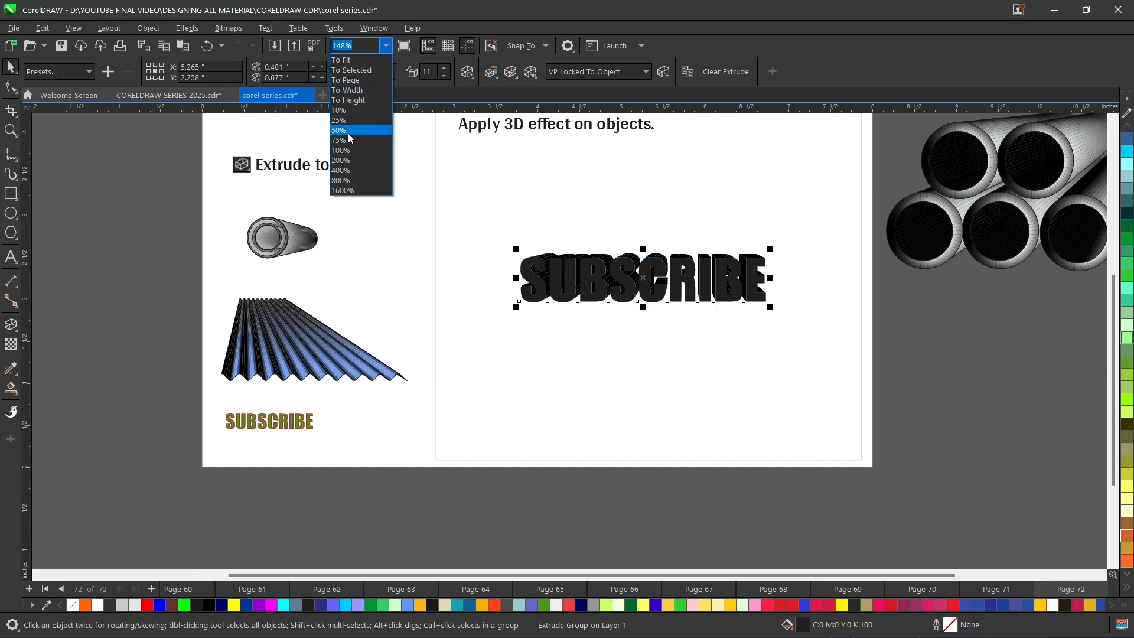
pyautogui.click(356, 101)
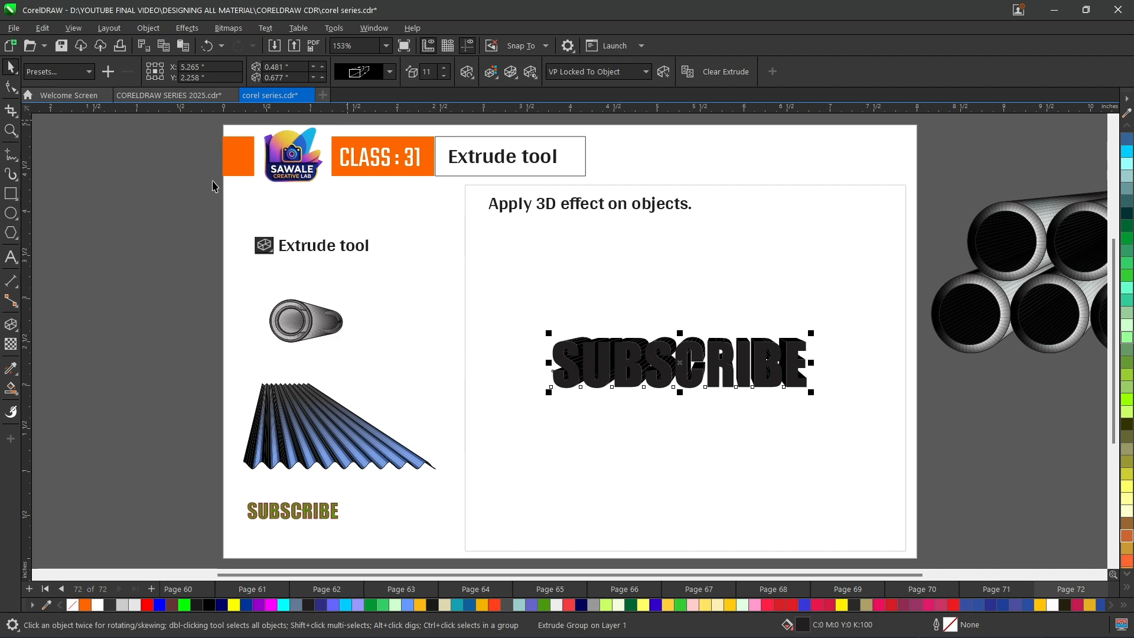
pyautogui.click(185, 204)
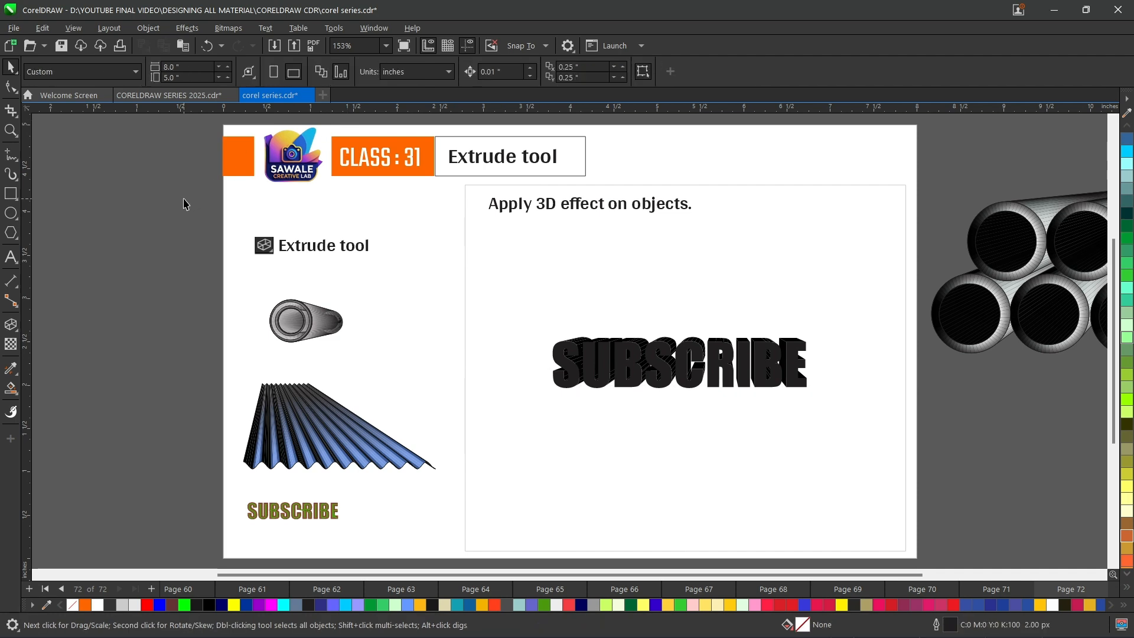